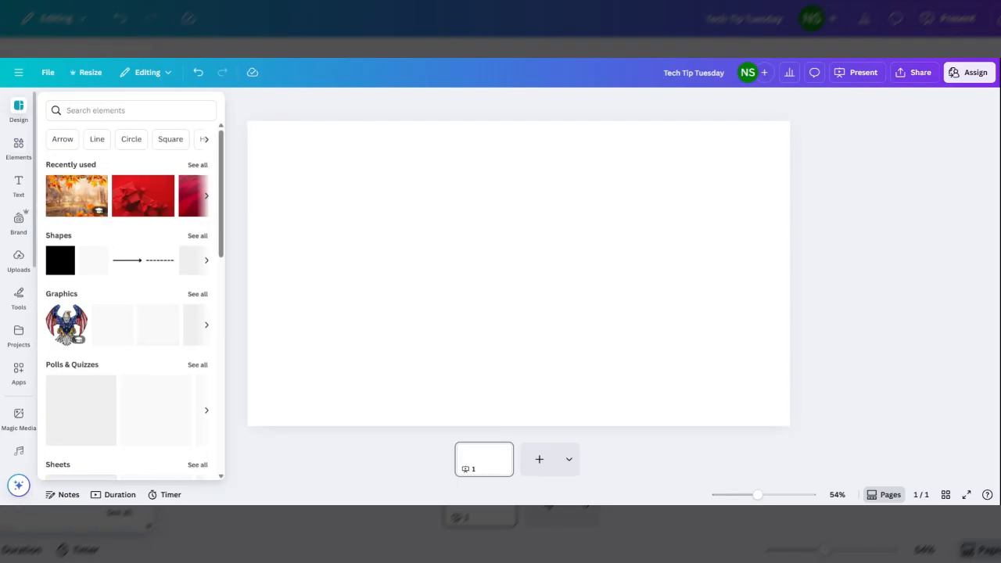
Search the design templates for "red globe exciting".
left_click(19, 110)
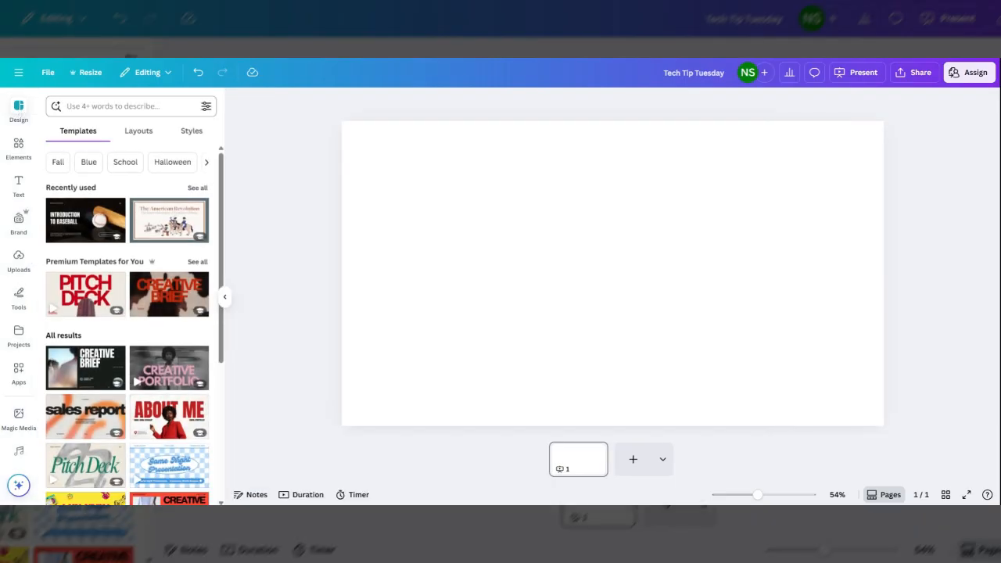
left_click(92, 107)
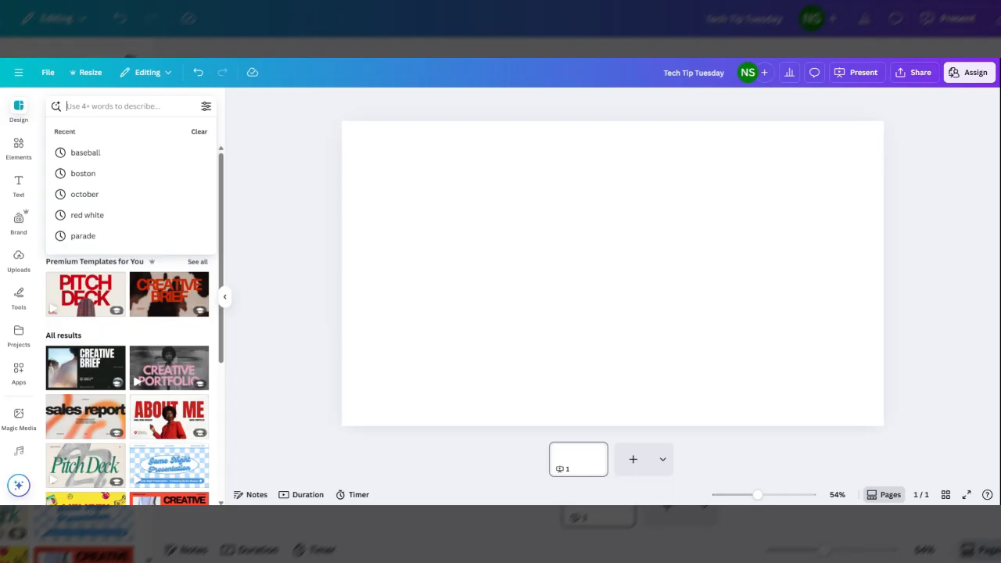
type("red")
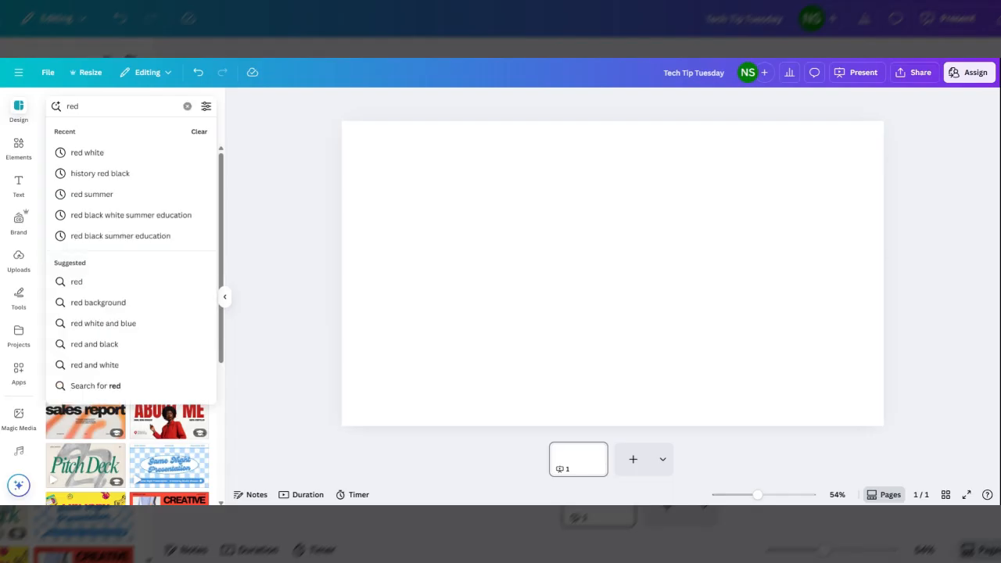
type(" globe")
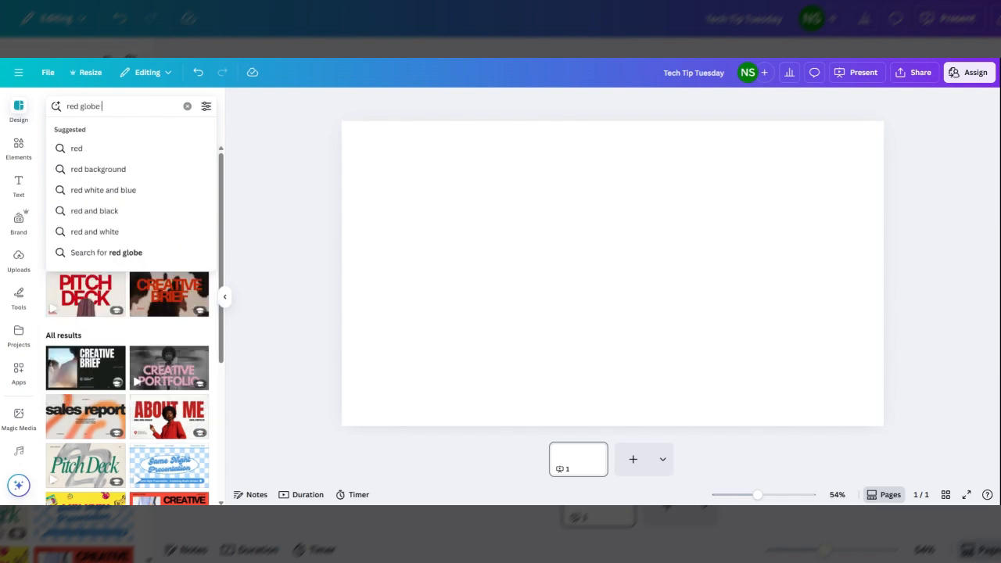
type(" exciting")
key("Return")
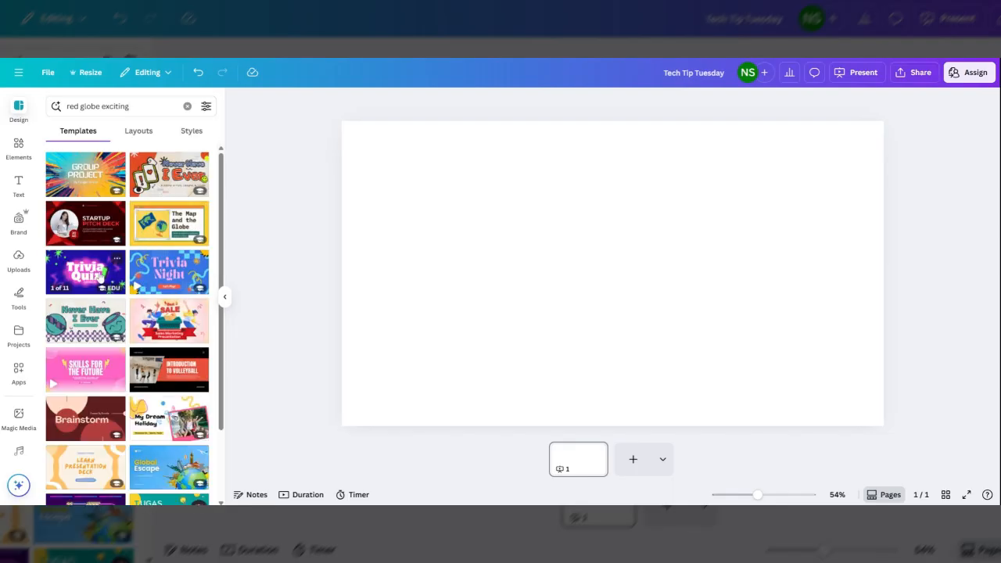
Open the Blue Orange and Yellow Dynamic Group Project Presentation template and apply its title page to the slide.
scroll(169, 311, "down", 1)
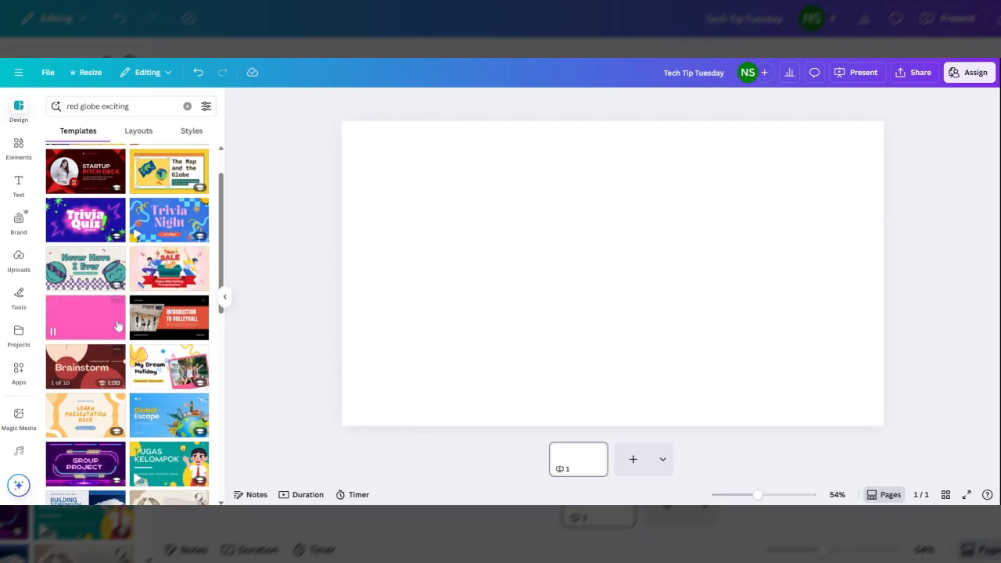
scroll(118, 325, "up", 1)
left_click(82, 172)
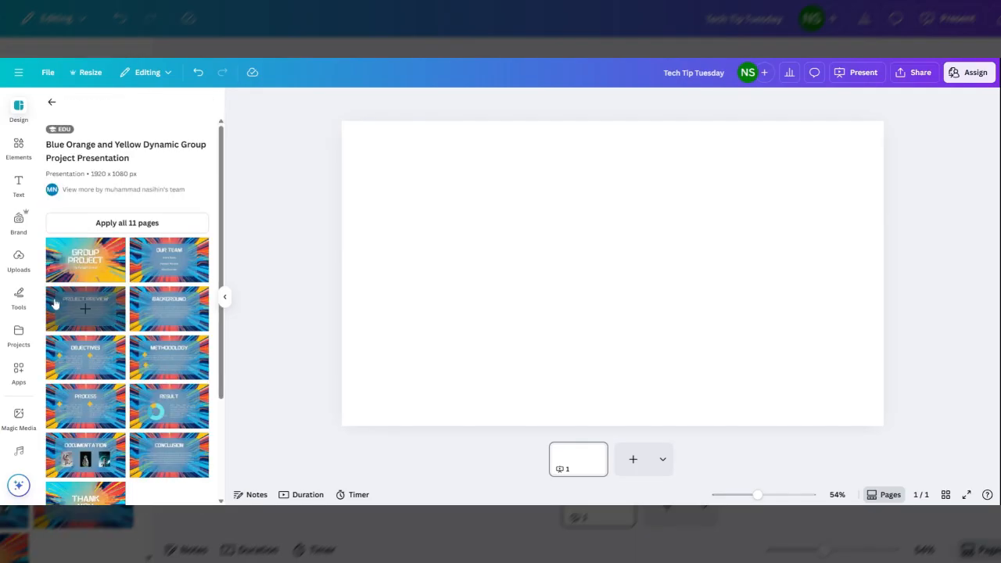
left_click(87, 255)
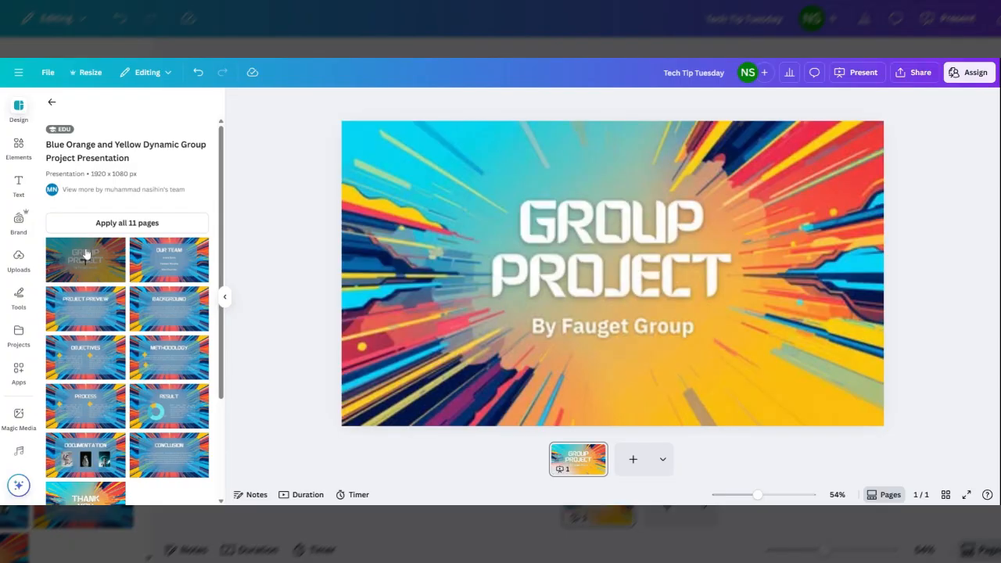
Delete the GROUP PROJECT title and the By Fauget Group subtitle from the slide.
left_click(588, 257)
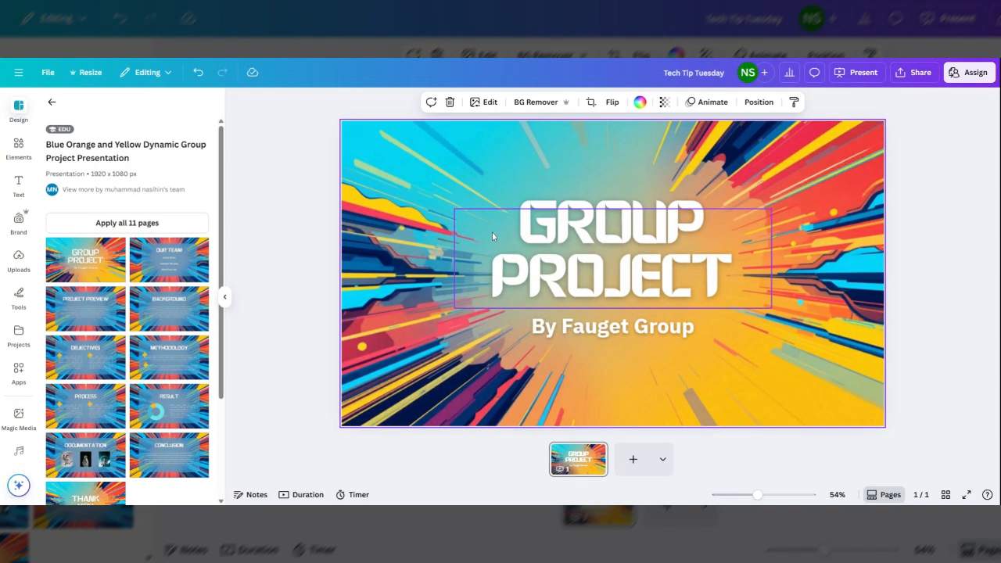
left_click(21, 147)
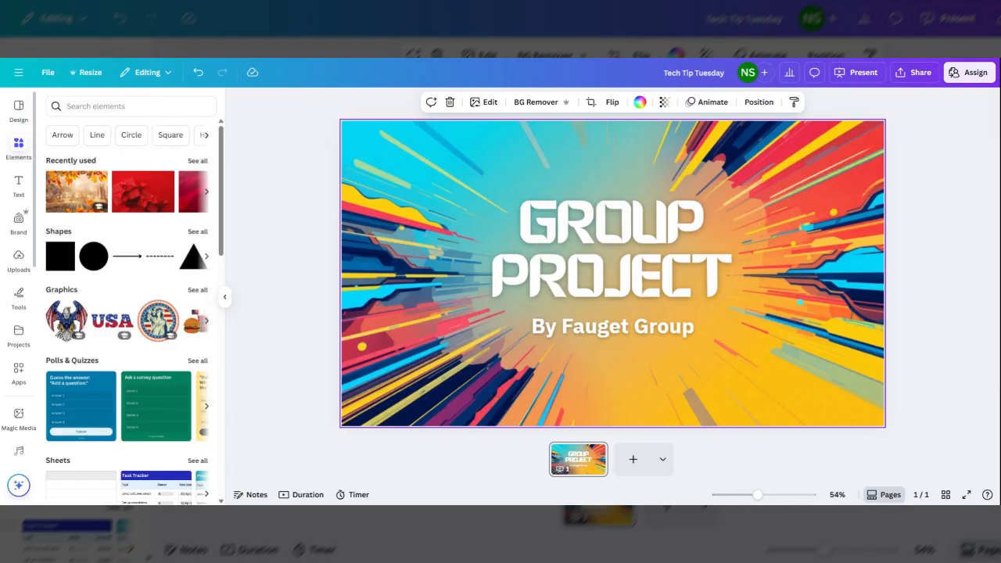
scroll(118, 274, "down", 4)
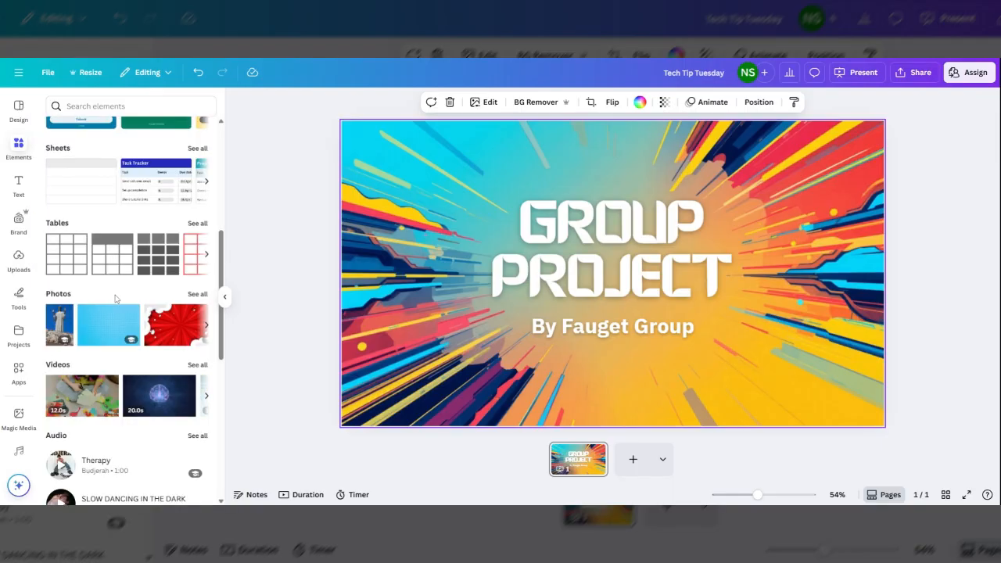
scroll(115, 298, "up", 1)
scroll(115, 292, "up", 4)
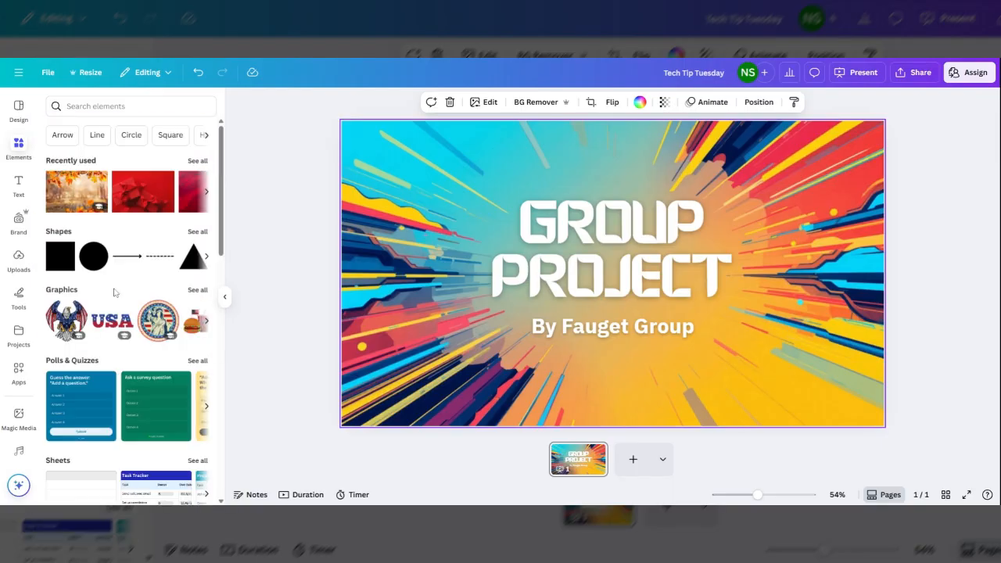
left_click(669, 238)
key("Delete")
left_click(631, 329)
key("Delete")
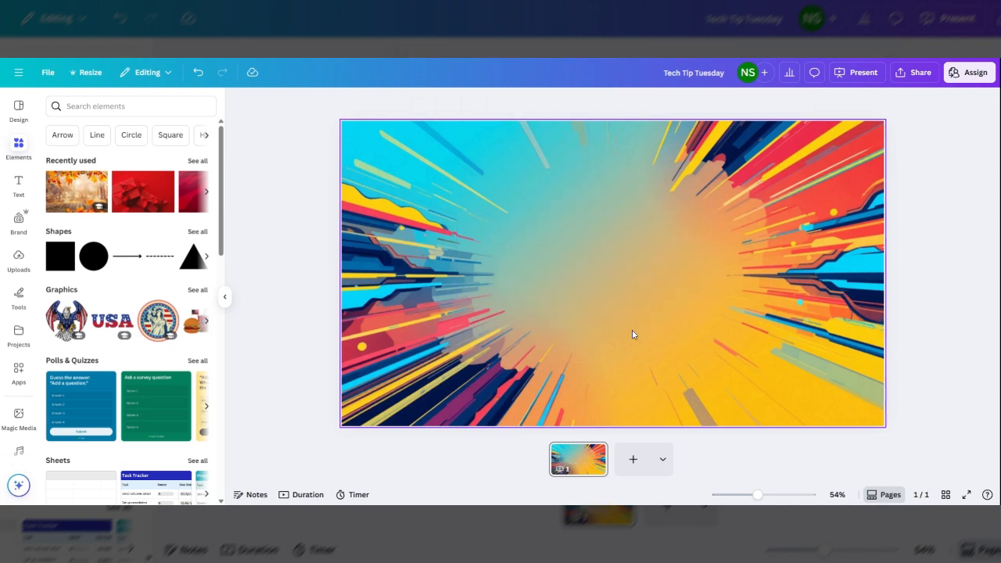
Insert the uploaded East Islip School District logo image onto the slide.
left_click(110, 107)
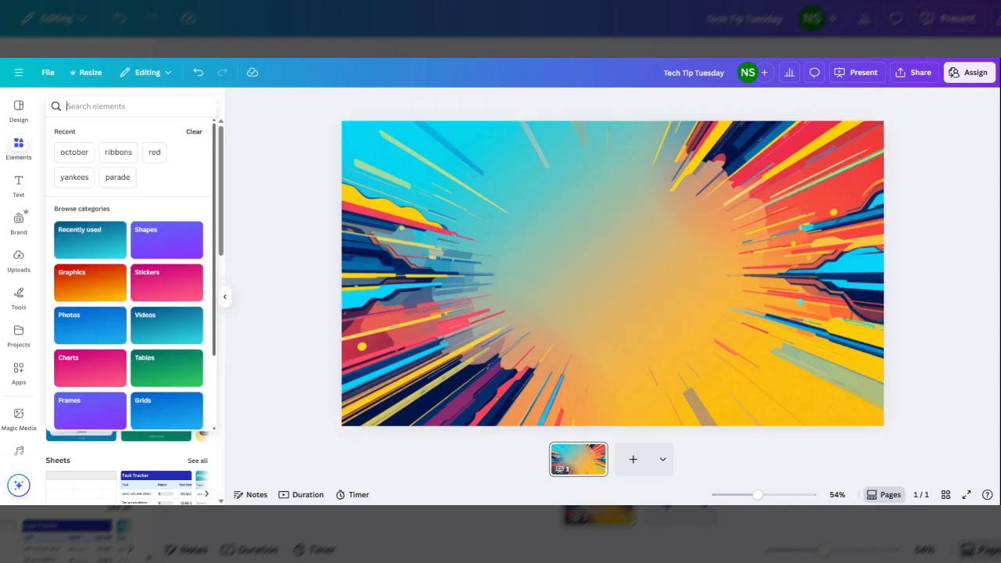
left_click(19, 256)
left_click(176, 402)
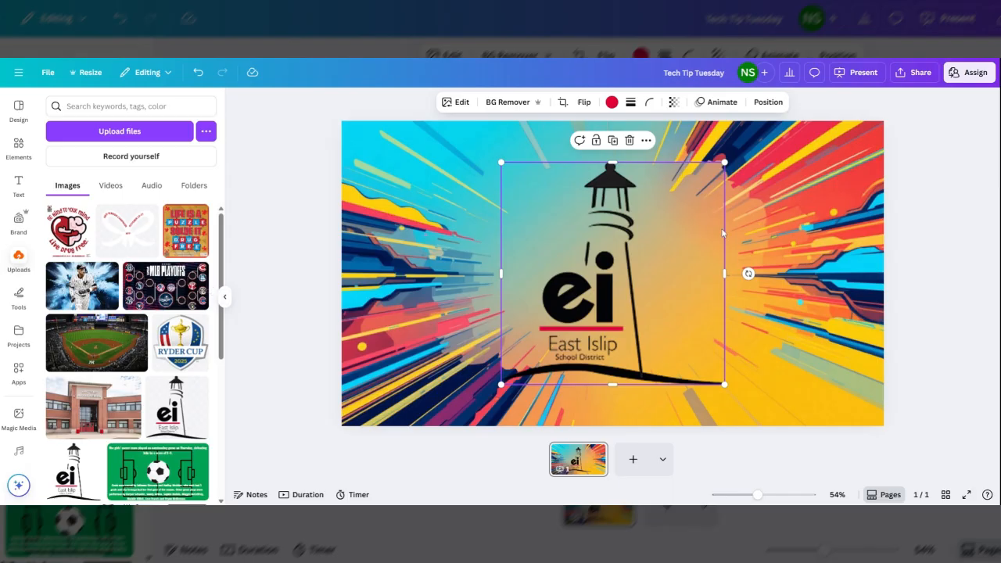
Align the logo to the page's center and middle so it sits centered on the slide.
left_click(18, 146)
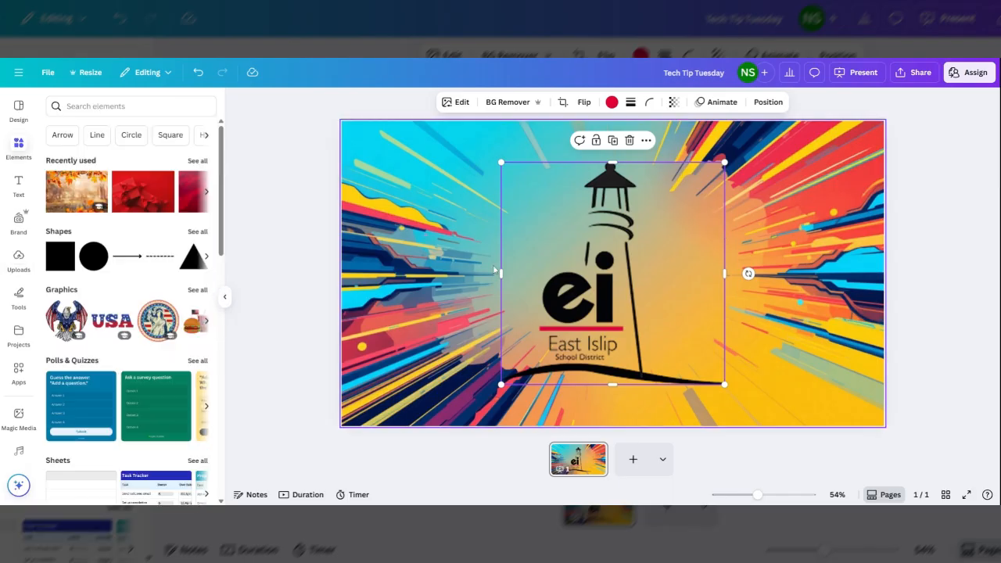
left_click_drag(551, 263, 441, 233)
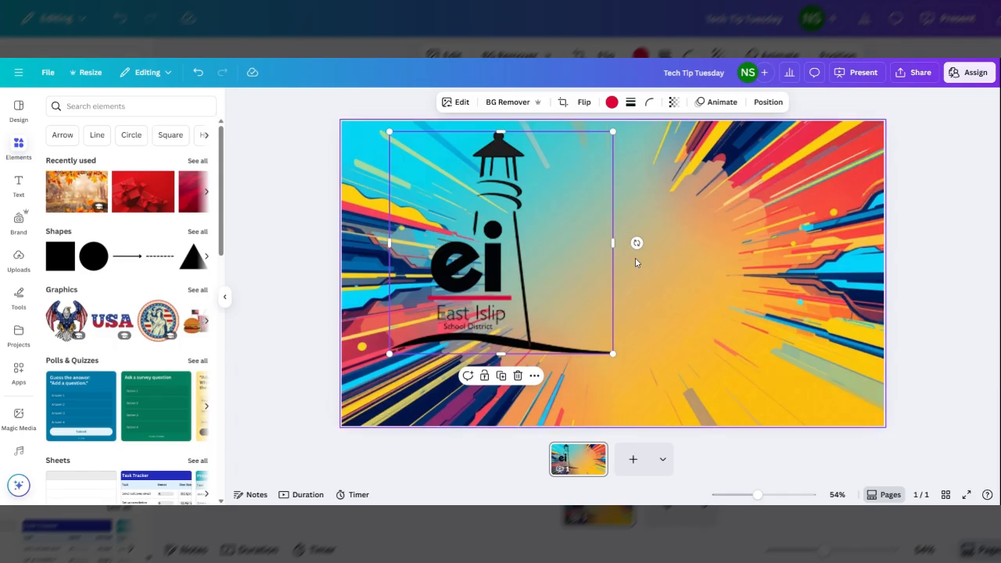
right_click(526, 251)
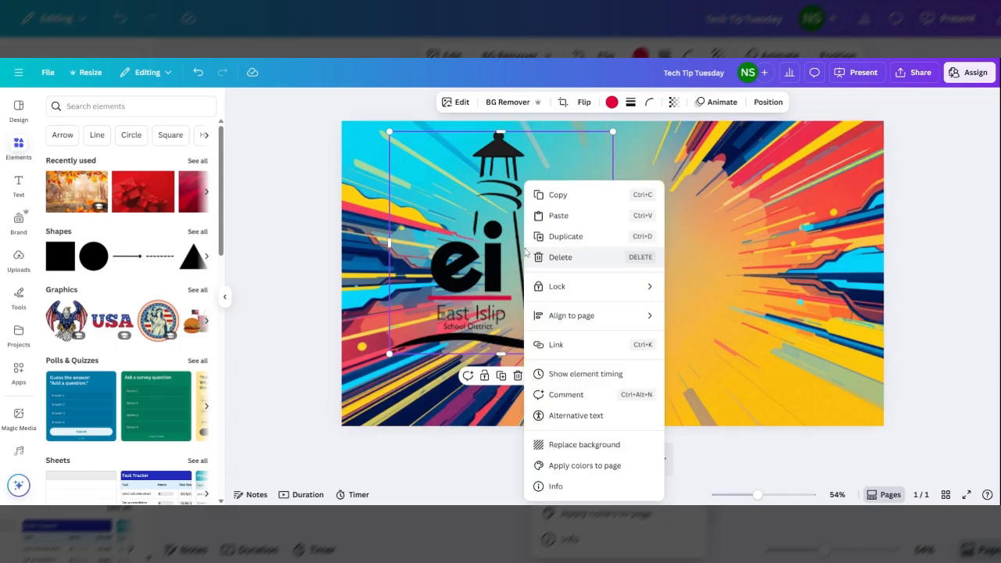
mouse_move(585, 316)
left_click(700, 336)
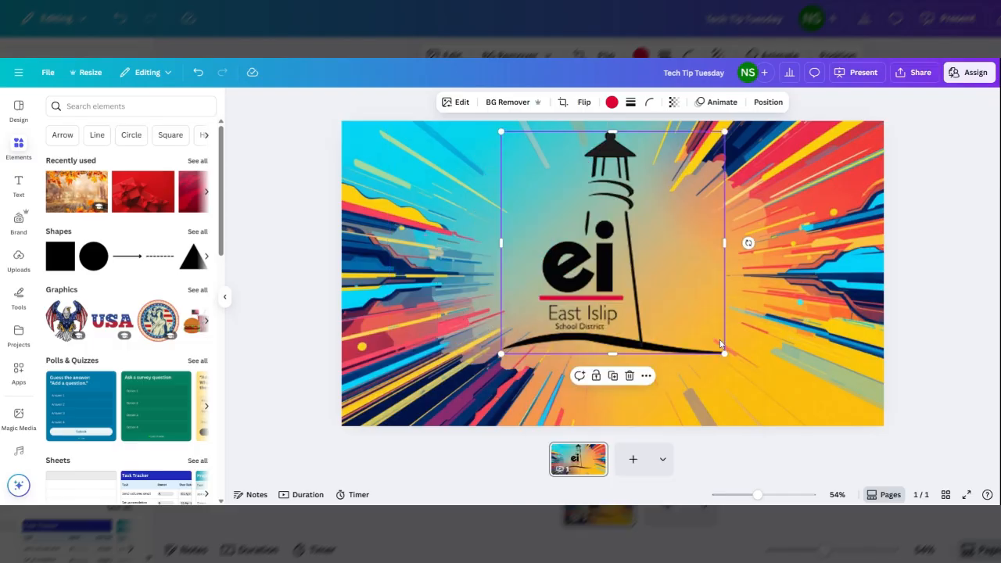
right_click(636, 221)
mouse_move(677, 315)
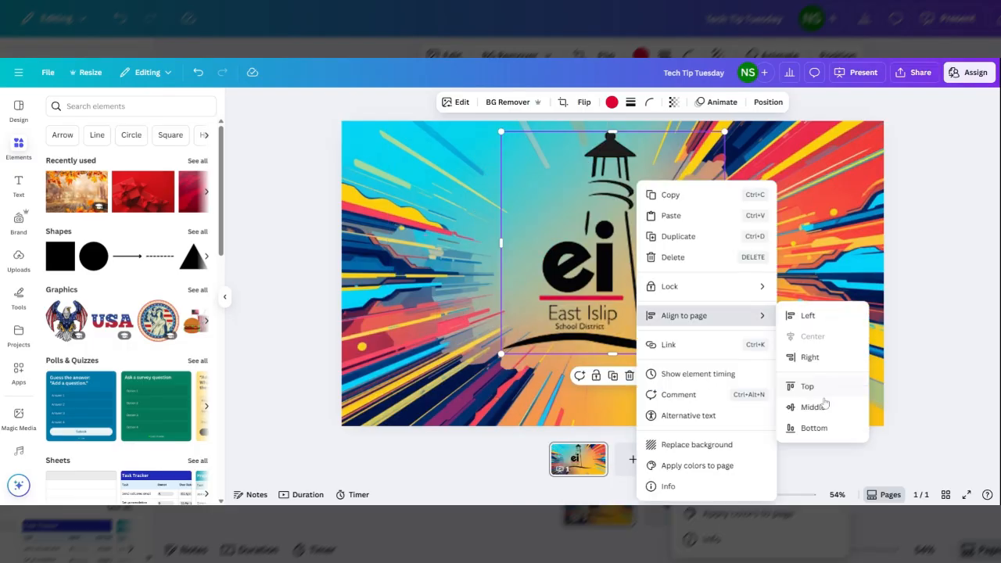
left_click(811, 407)
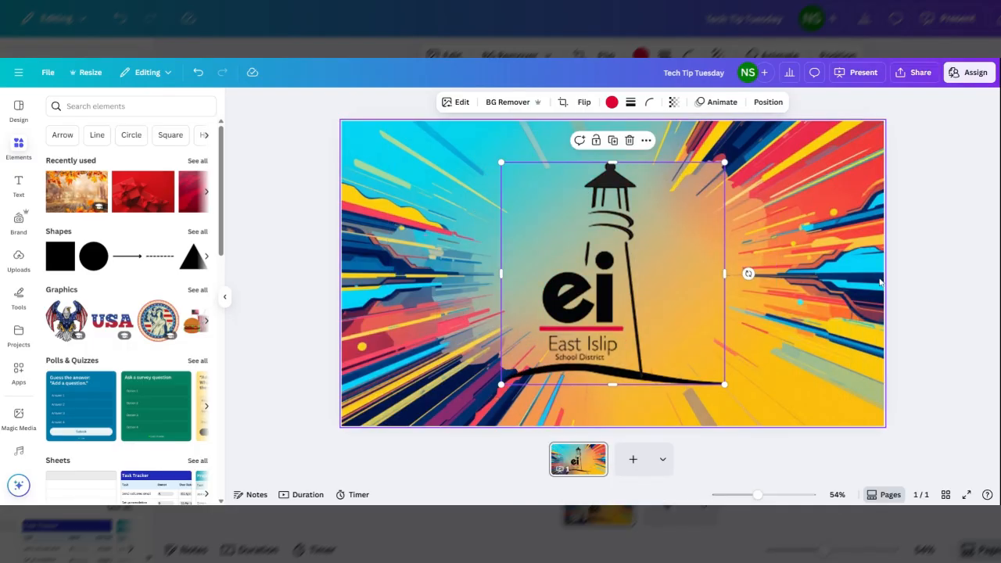
left_click(918, 265)
Undo the last alignment, then drag the logo and align it to the page's middle again.
key("ctrl+z")
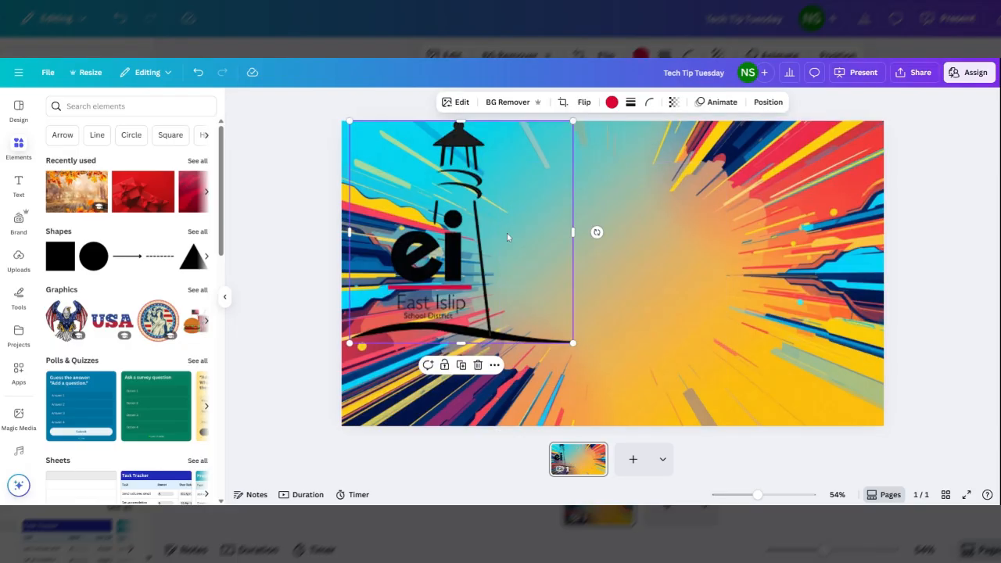
right_click(507, 232)
mouse_move(578, 322)
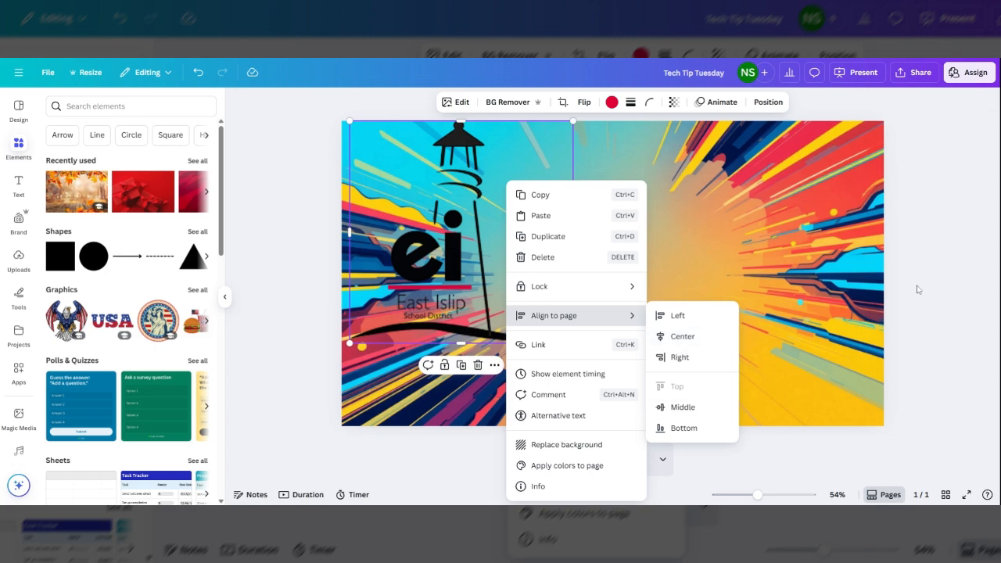
left_click_drag(460, 250, 606, 272)
right_click(606, 272)
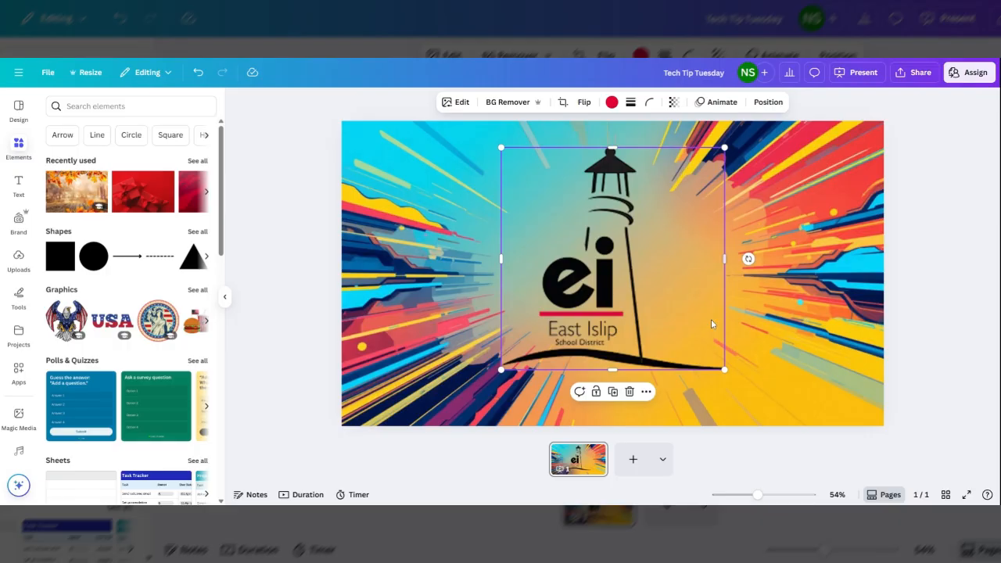
right_click(620, 316)
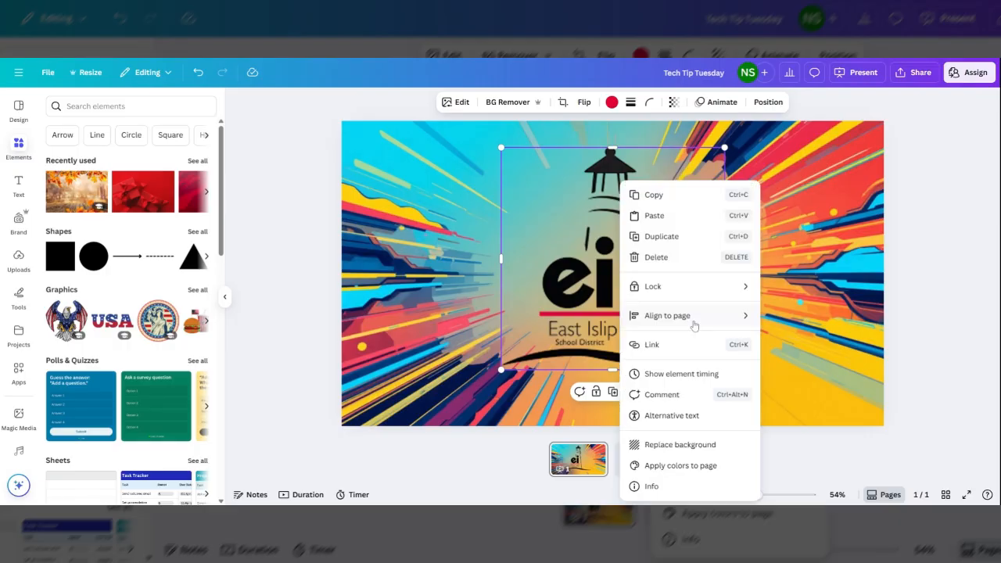
mouse_move(694, 324)
left_click(792, 407)
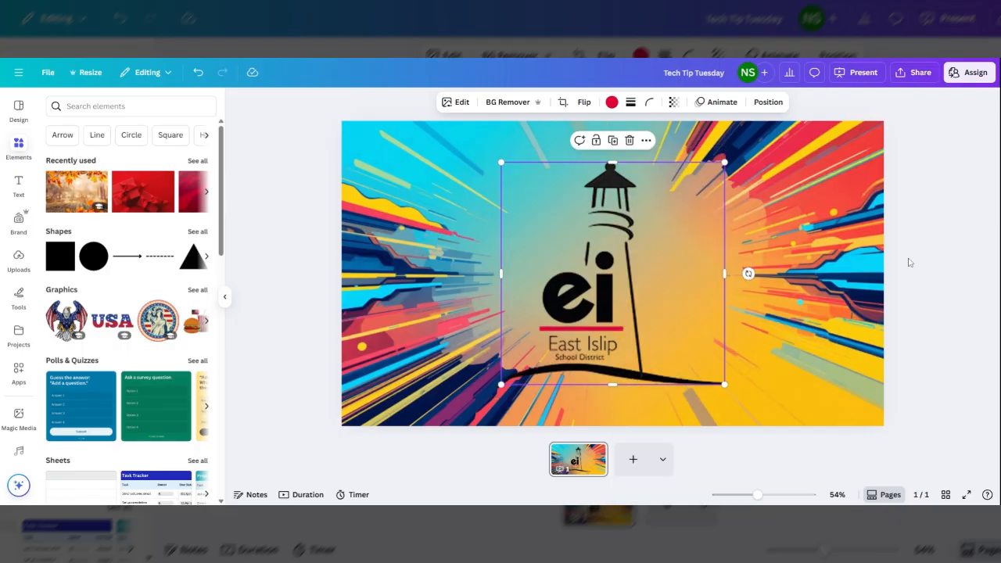
left_click(897, 282)
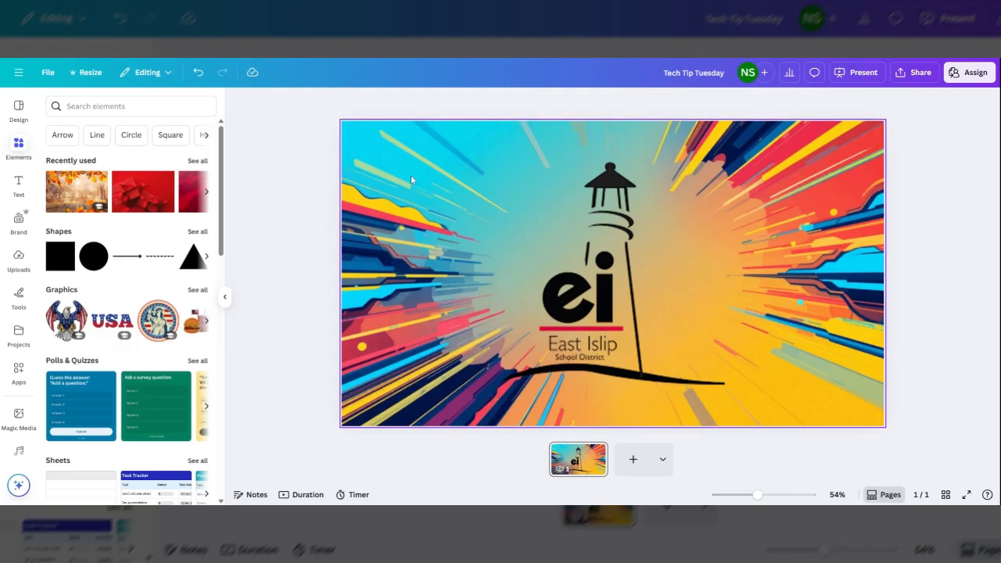
Set the background image's transparency to 39.
left_click(812, 161)
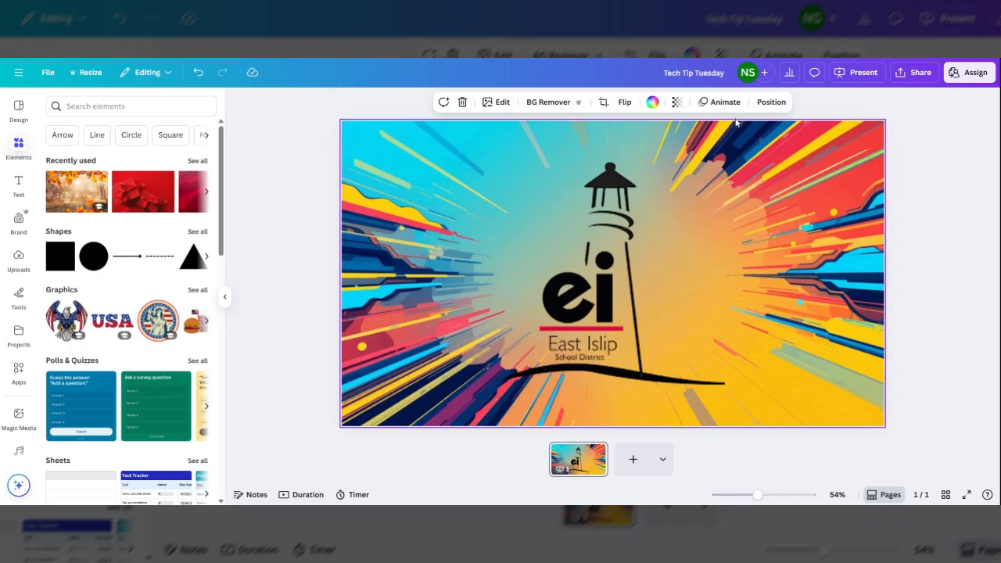
left_click(676, 104)
left_click(676, 104)
left_click_drag(692, 150, 654, 155)
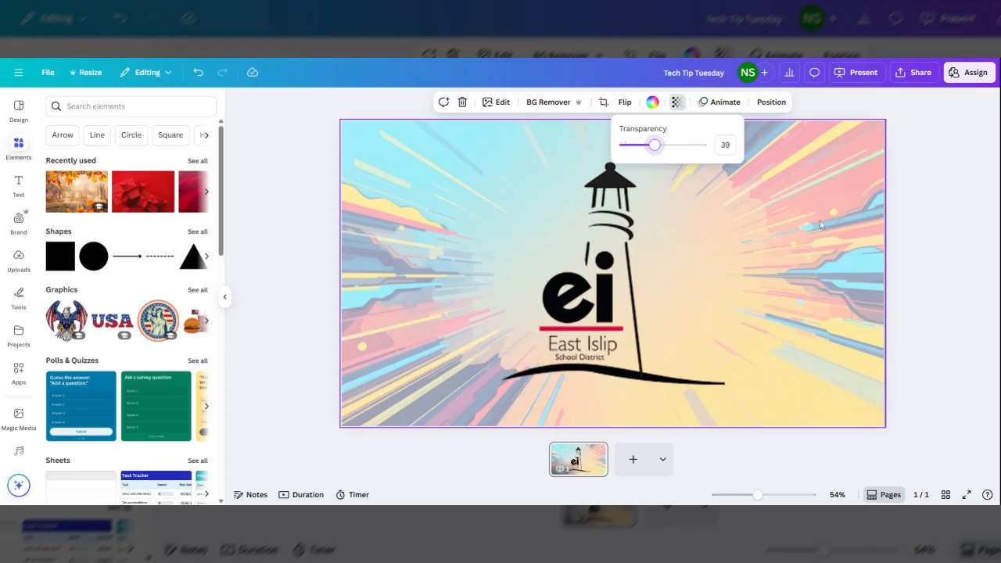
left_click(820, 224)
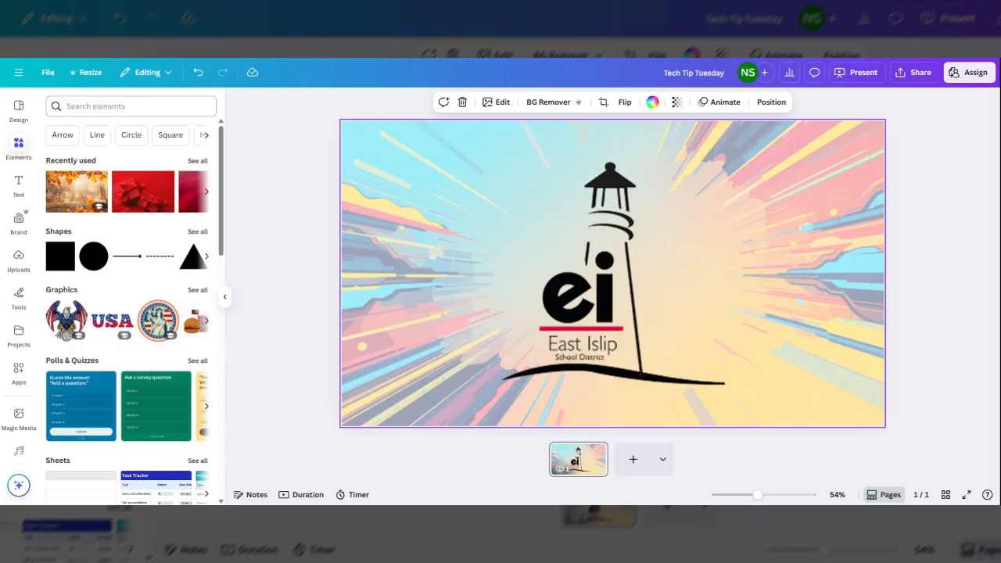
Search the elements library for "fall".
left_click(130, 107)
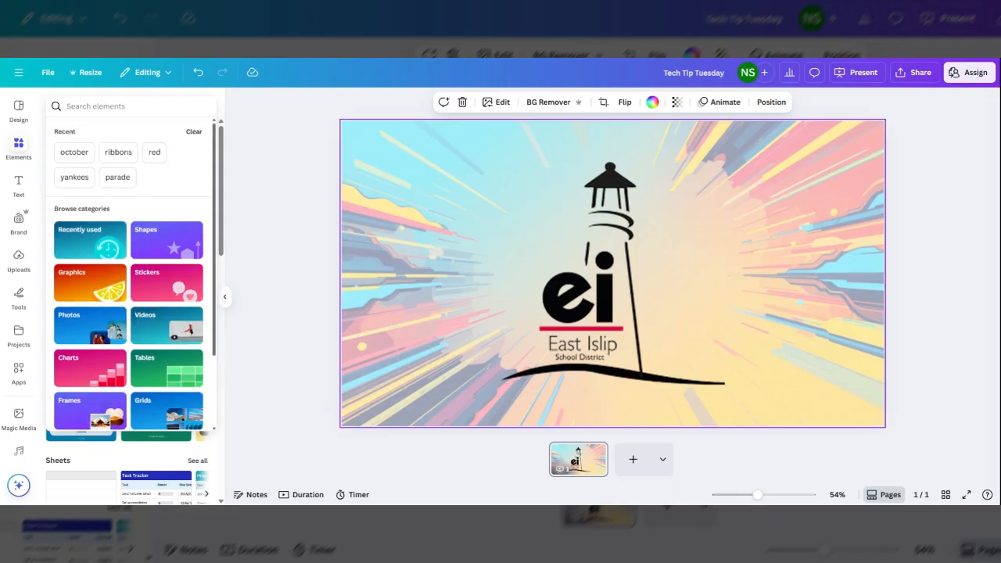
type("fall")
key("Return")
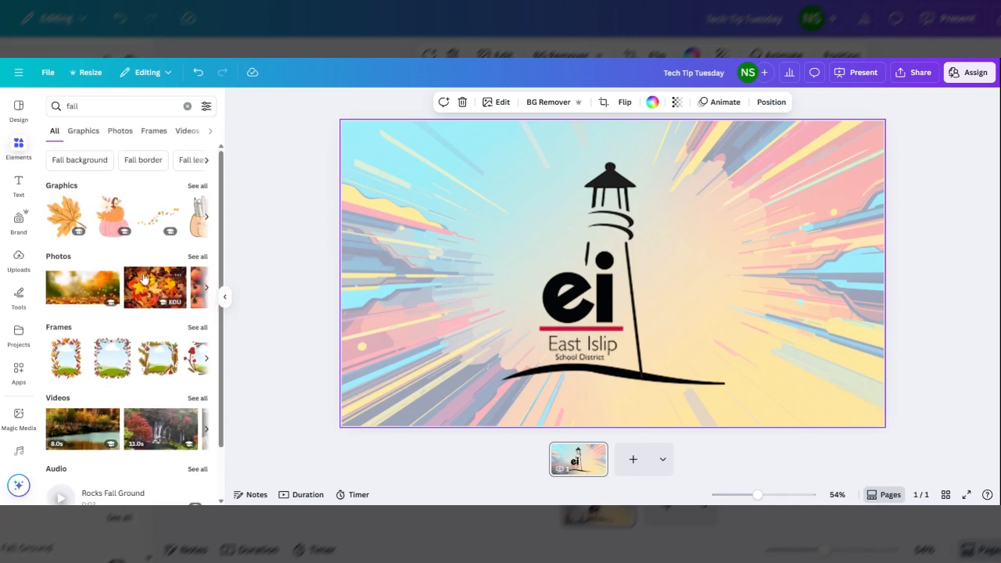
Add the fall leaves photo to the slide and make it the slide background.
left_click_drag(144, 278, 568, 215)
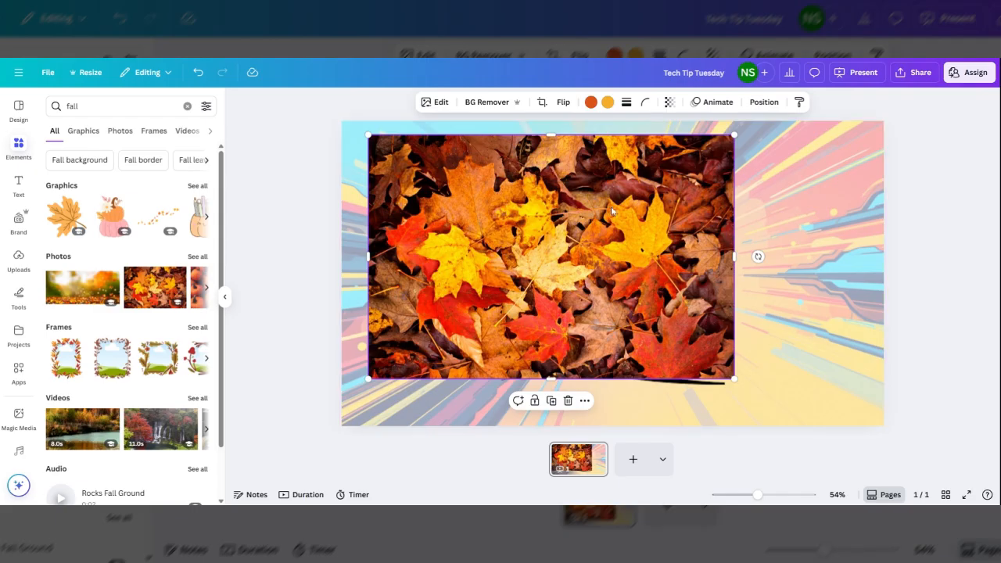
mouse_move(610, 206)
left_mouse_down()
mouse_move(581, 195)
mouse_move(667, 219)
mouse_move(605, 210)
left_mouse_up()
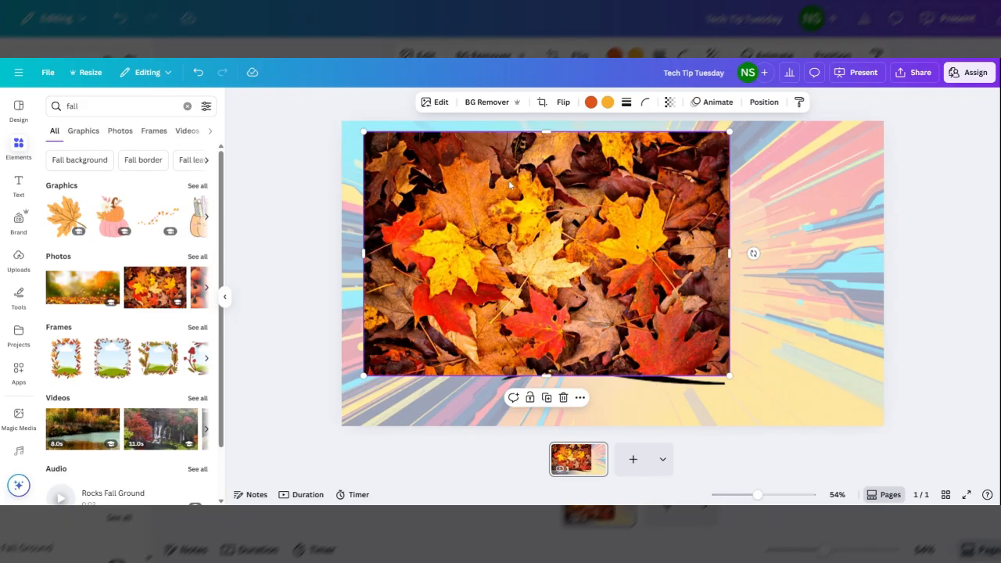
right_click(508, 180)
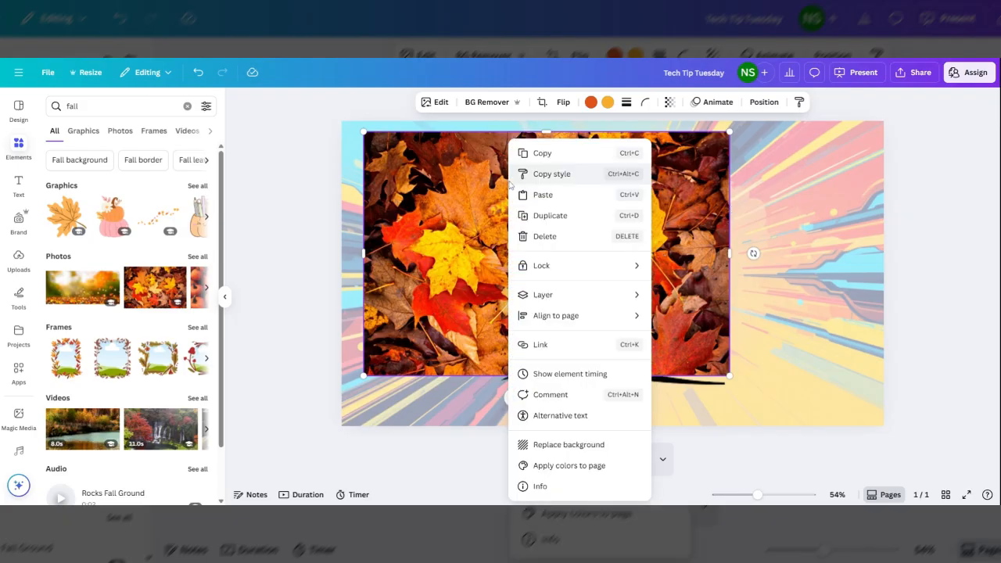
left_click(592, 446)
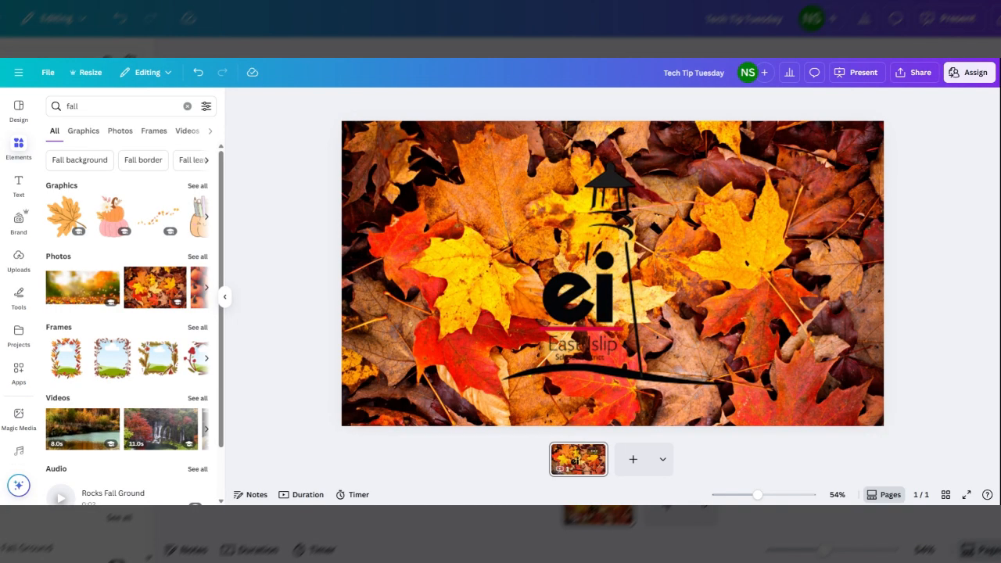
Set the leaves background's transparency to 41.
left_click(815, 154)
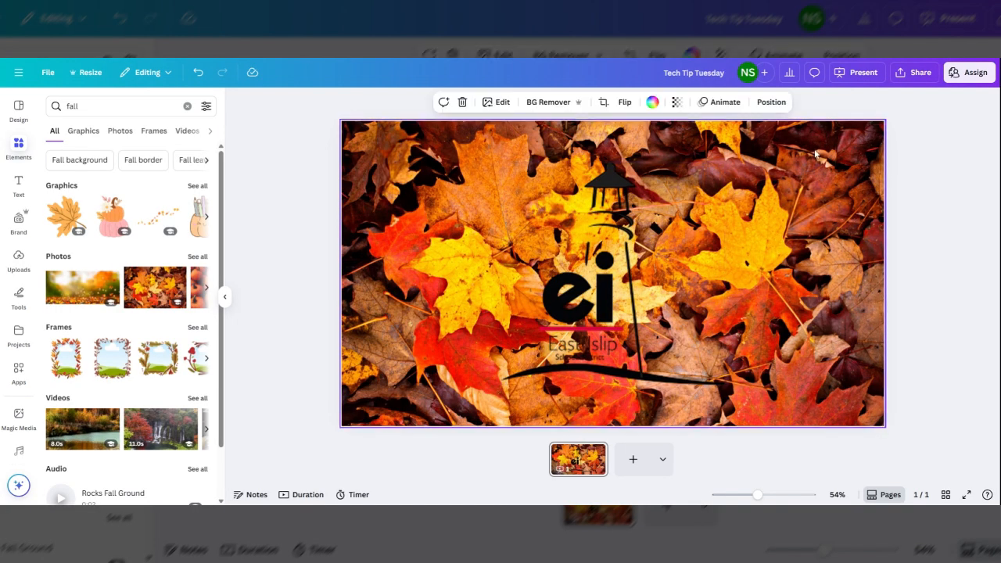
left_click(677, 102)
left_click_drag(702, 145, 656, 152)
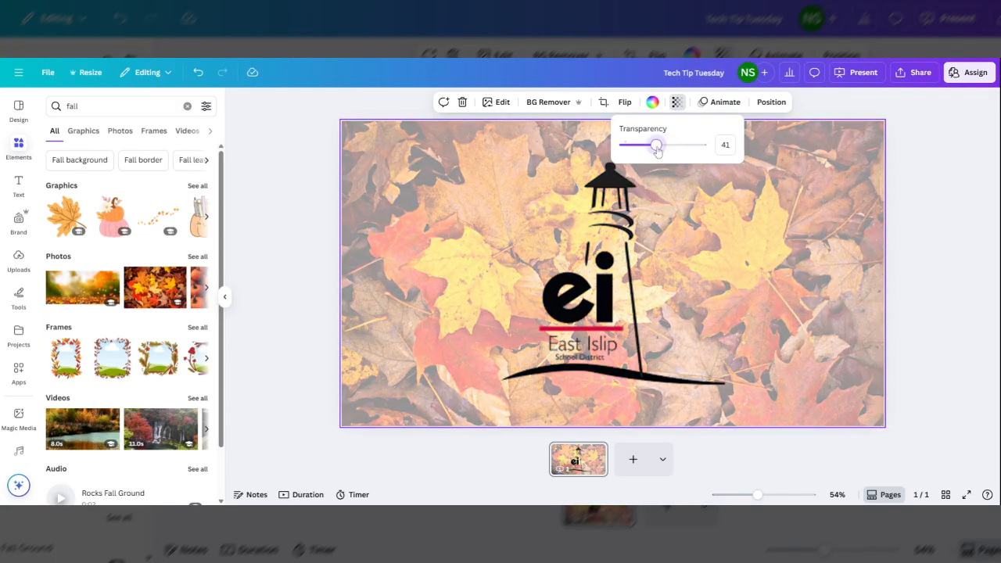
left_click(813, 183)
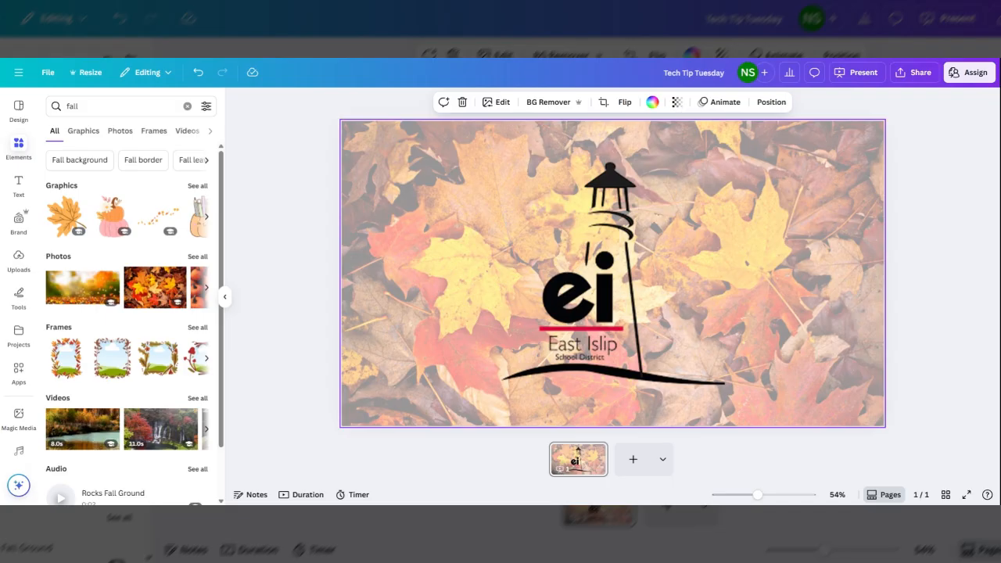
Delete the logo and paste the hand-held maple leaf photo onto the slide, nudging it into place.
left_click(601, 288)
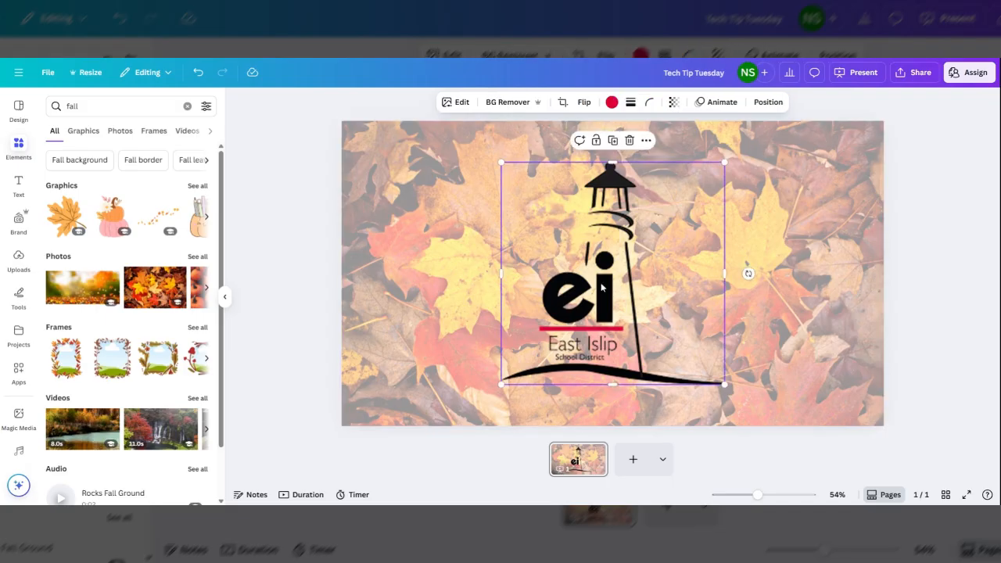
key("Delete")
key("ctrl+v")
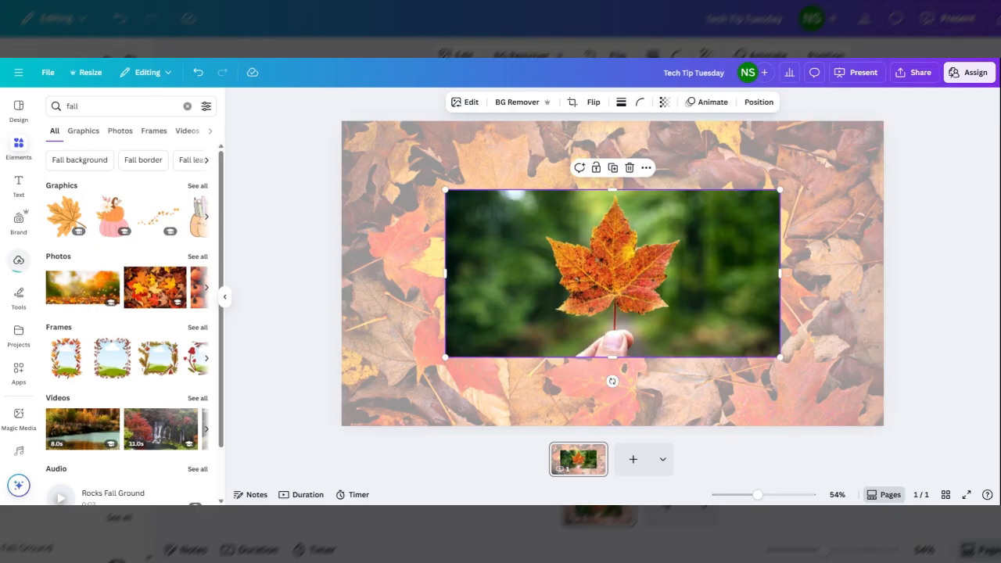
left_click_drag(523, 285, 515, 275)
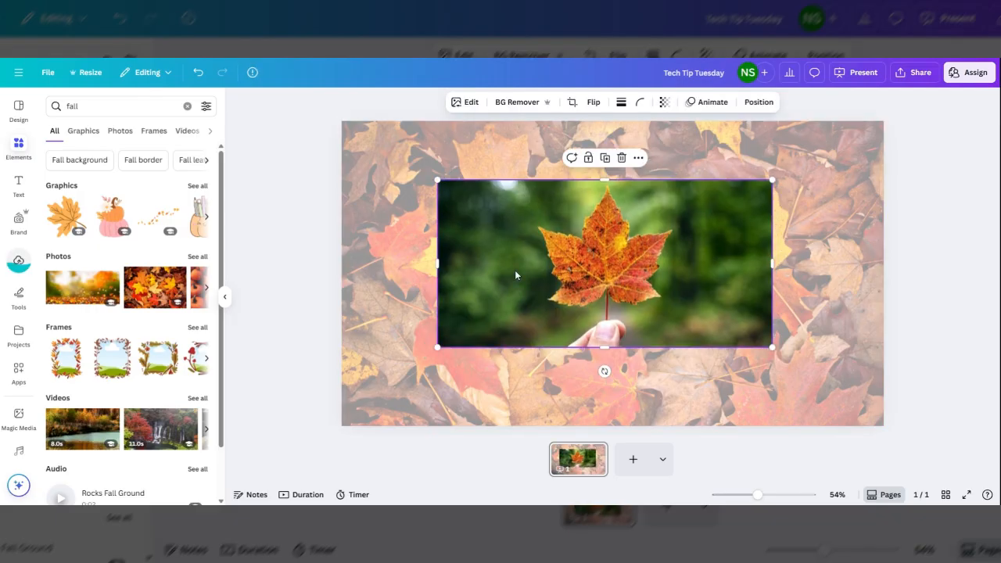
Delete the fall leaves background from the slide.
left_click(836, 258)
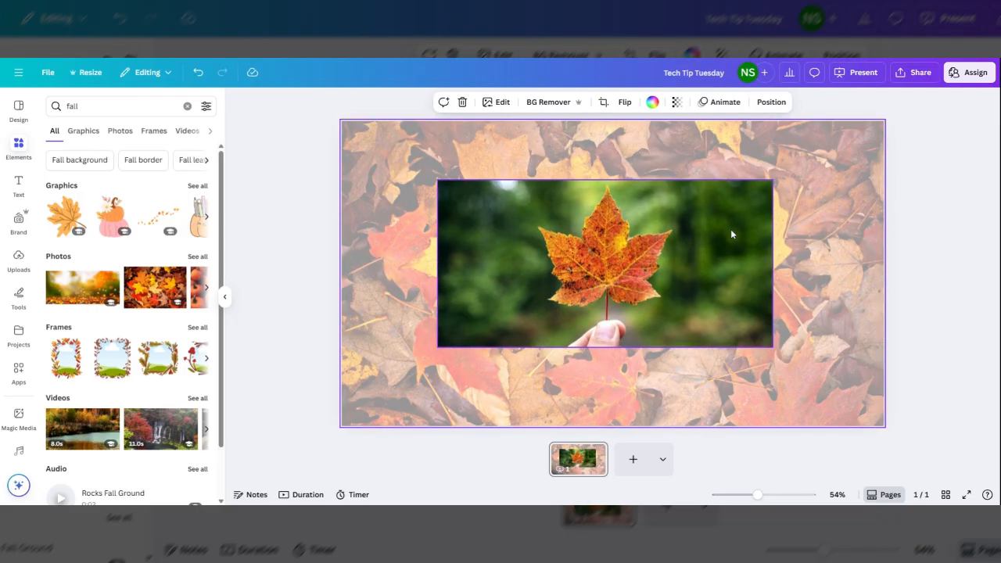
key("Delete")
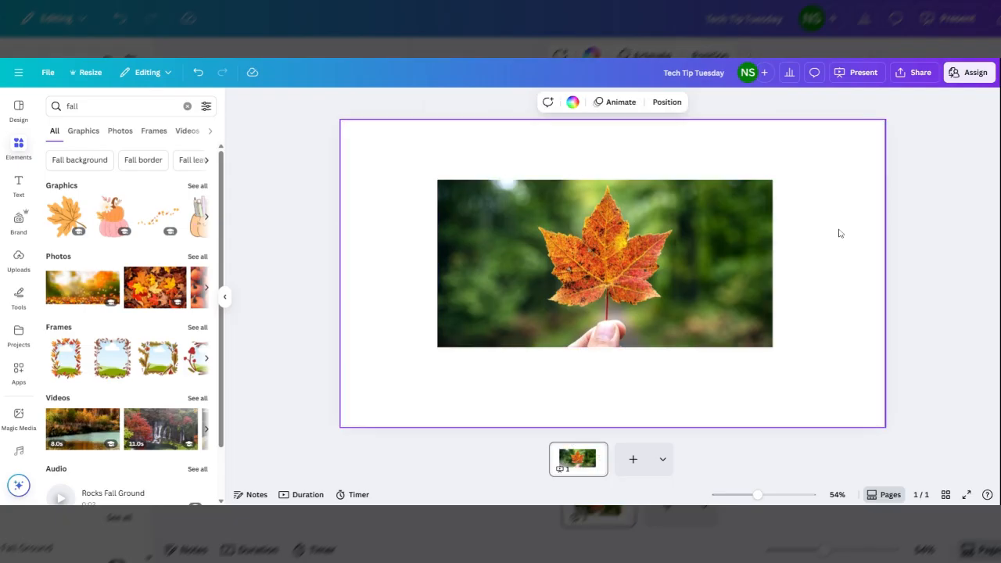
Remove the maple leaf photo's background with BG Remover and shift the photo slightly up and left.
left_click(730, 241)
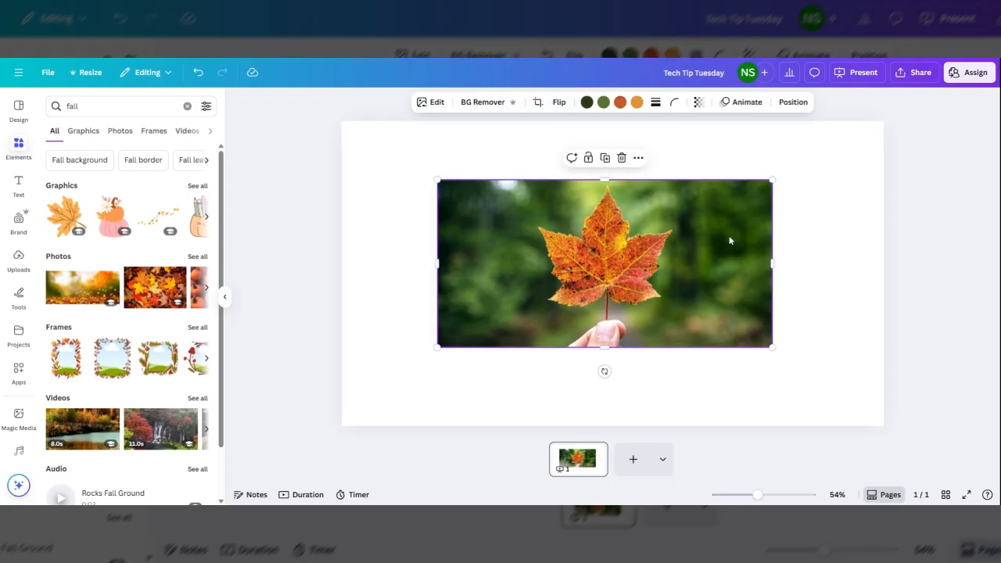
left_click(488, 100)
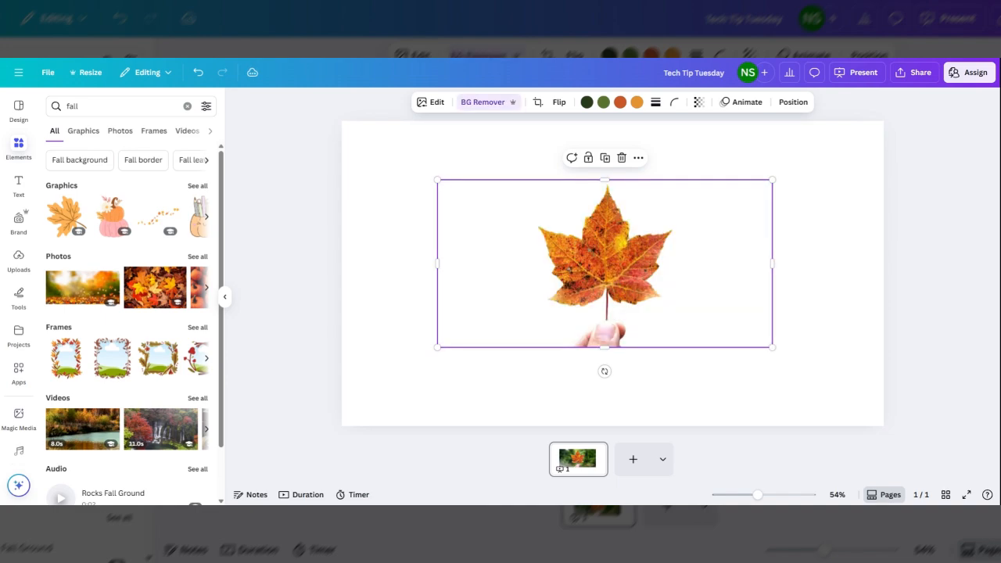
left_click_drag(615, 241, 556, 220)
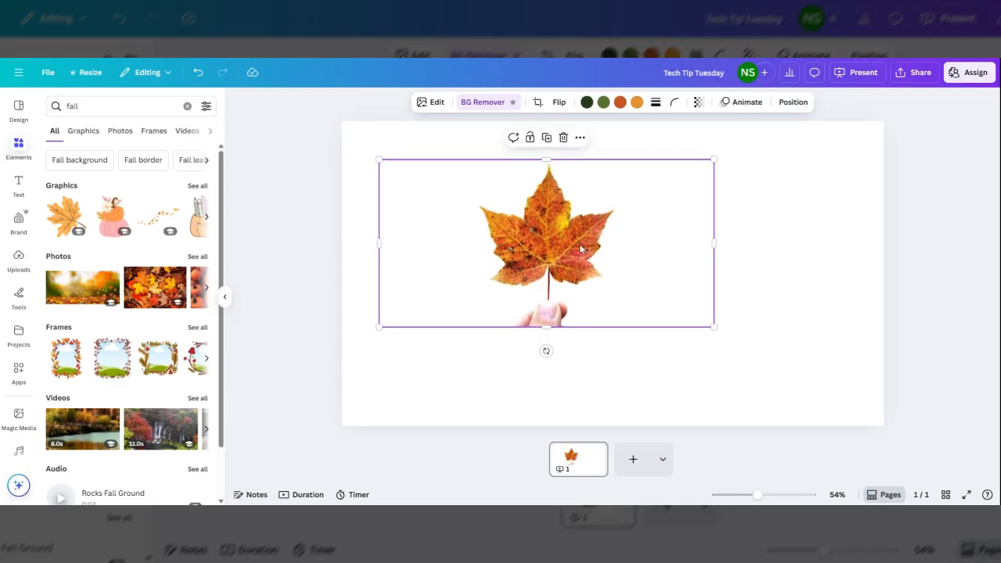
key("Escape")
mouse_move(555, 246)
left_mouse_down()
mouse_move(579, 272)
mouse_move(573, 239)
left_mouse_up()
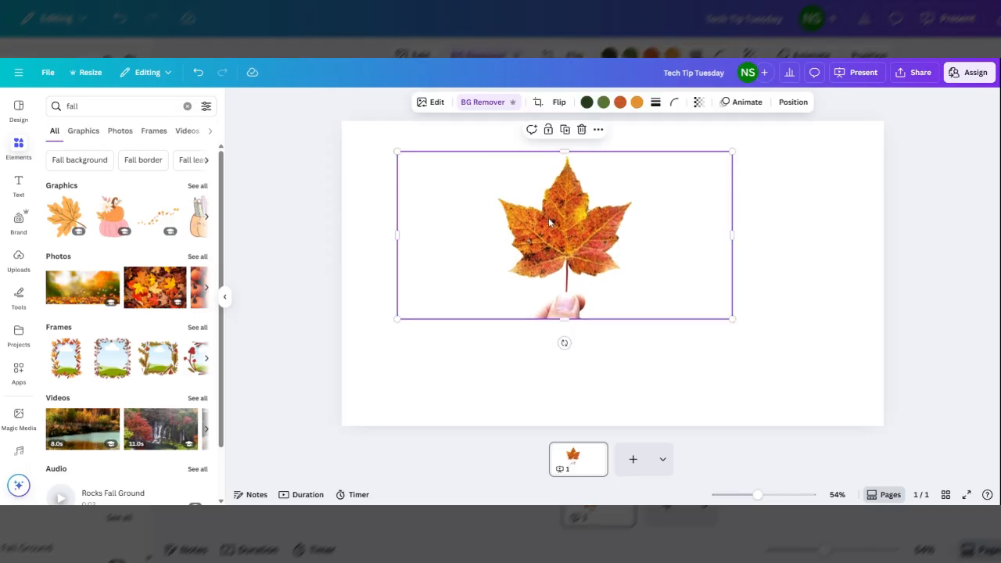
left_click(434, 103)
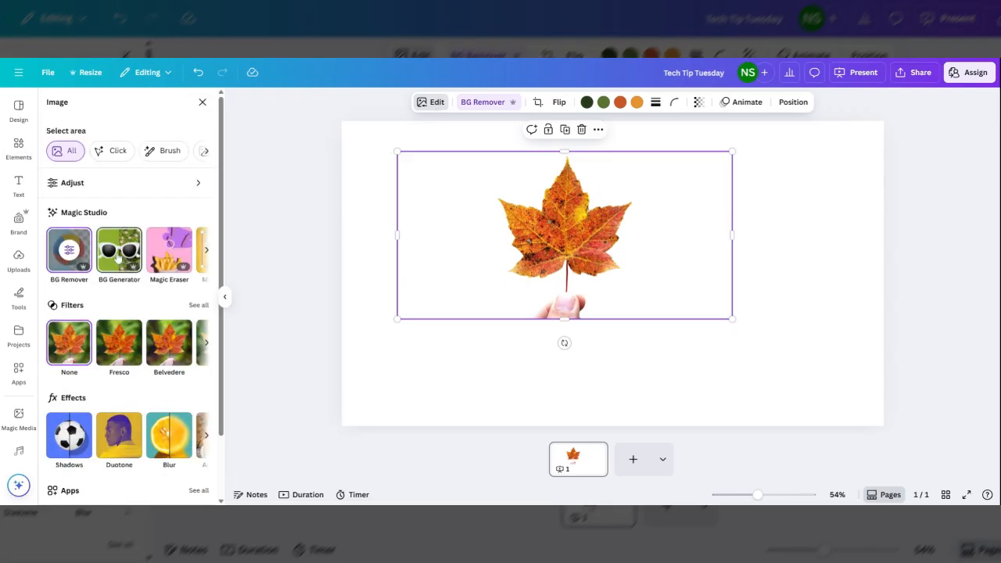
left_click(117, 258)
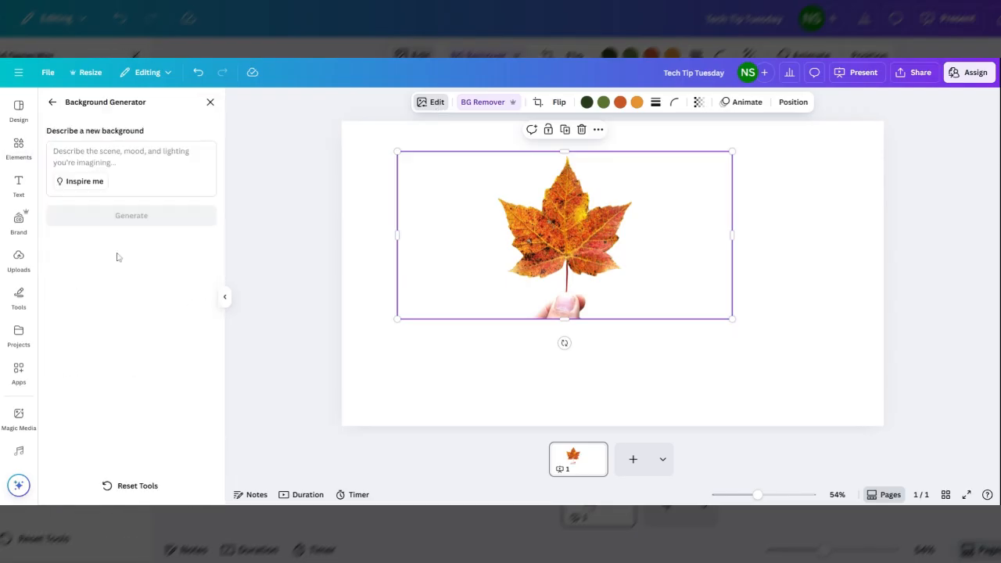
left_click(53, 102)
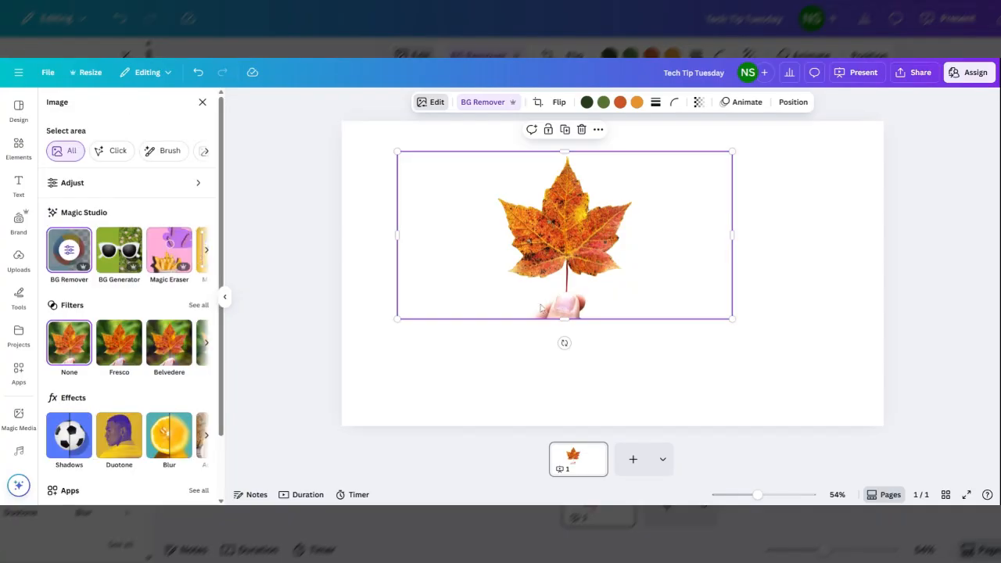
Erase the hand from the leaf image with Magic Eraser using a brush size of 51.
left_click(155, 248)
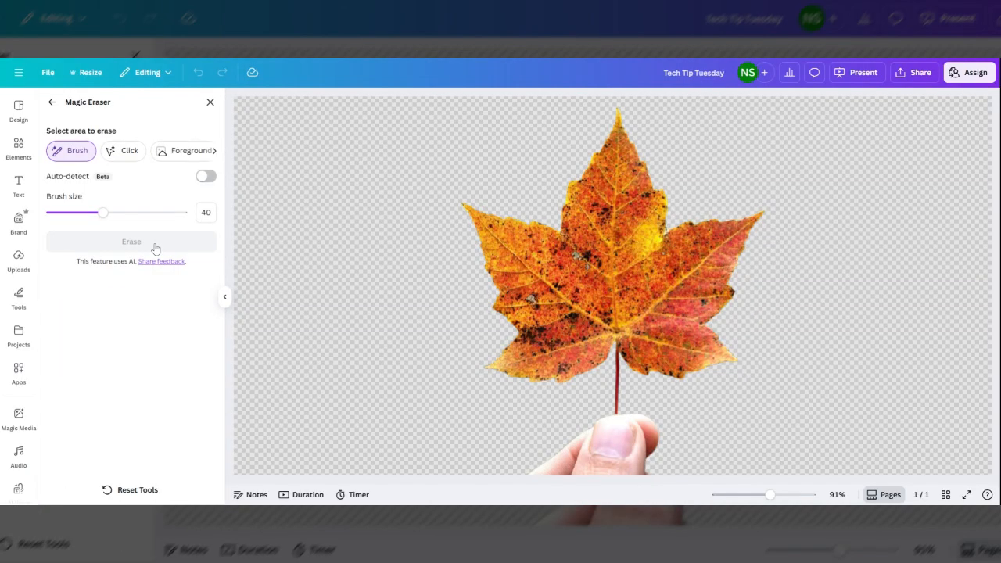
left_click_drag(102, 213, 118, 212)
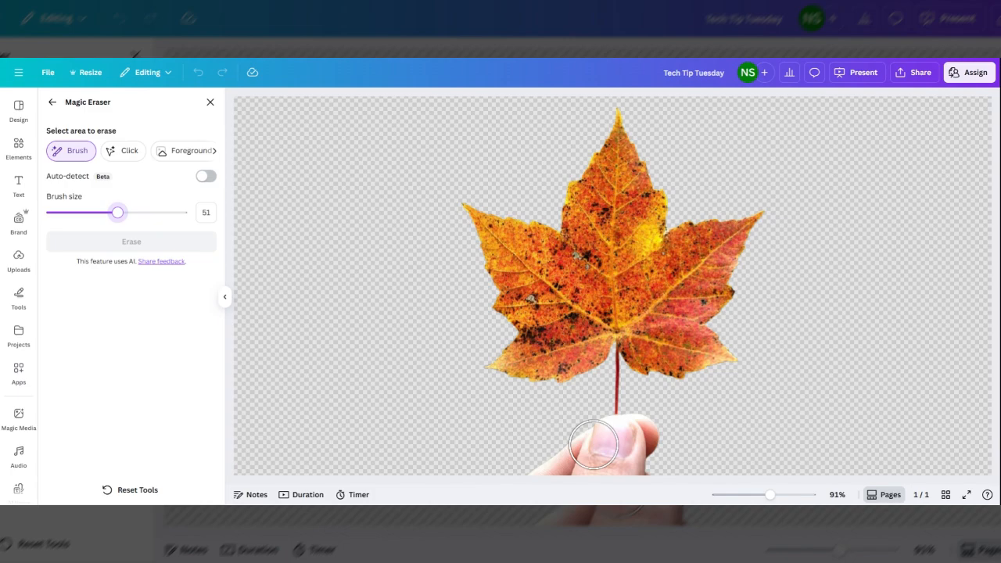
mouse_move(593, 445)
left_mouse_down()
mouse_move(646, 439)
mouse_move(540, 465)
mouse_move(709, 473)
left_mouse_up()
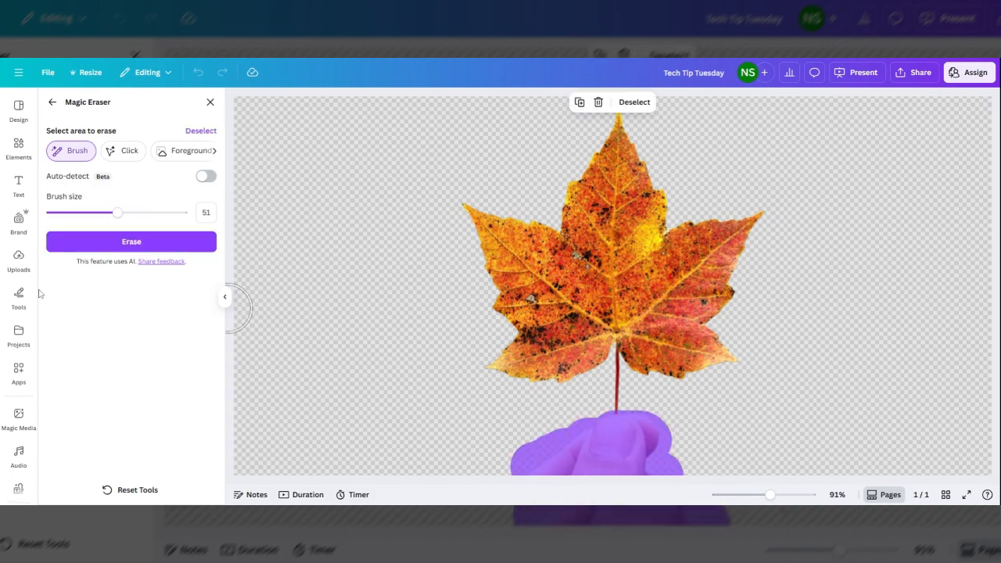
left_click(113, 242)
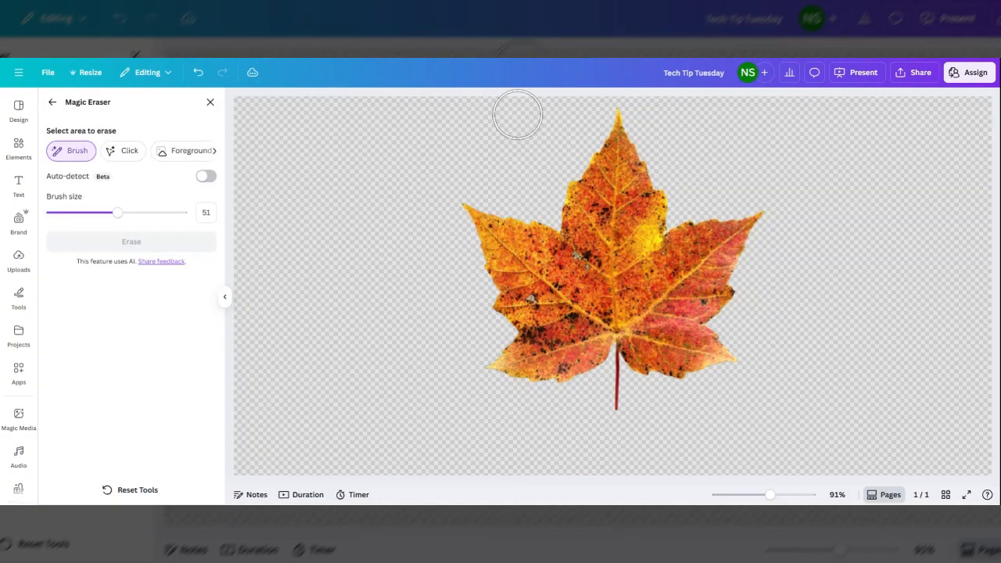
left_click(52, 102)
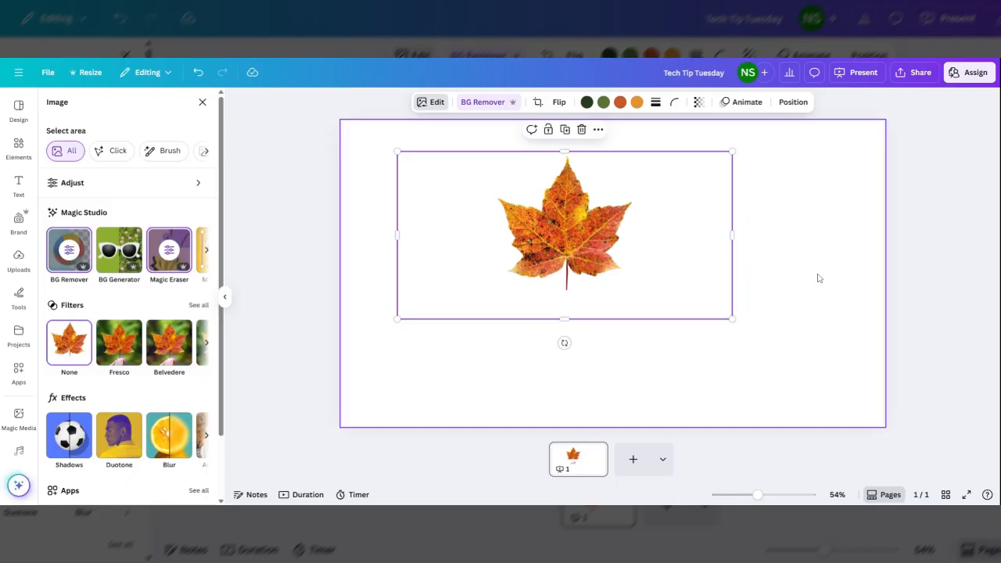
Try the Face Retouch effect on the leaf image.
left_click(434, 108)
scroll(109, 297, "up", 2)
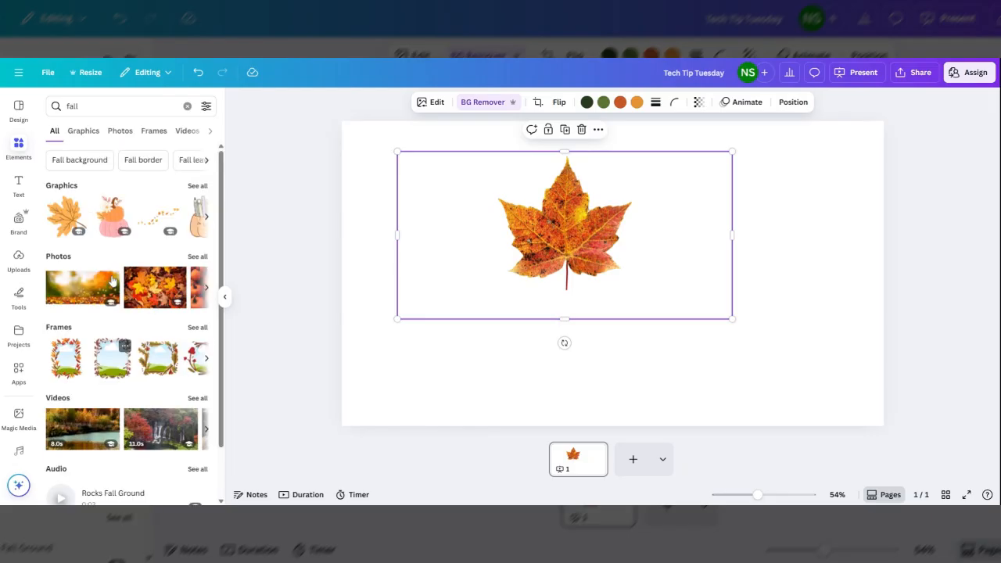
left_click(436, 103)
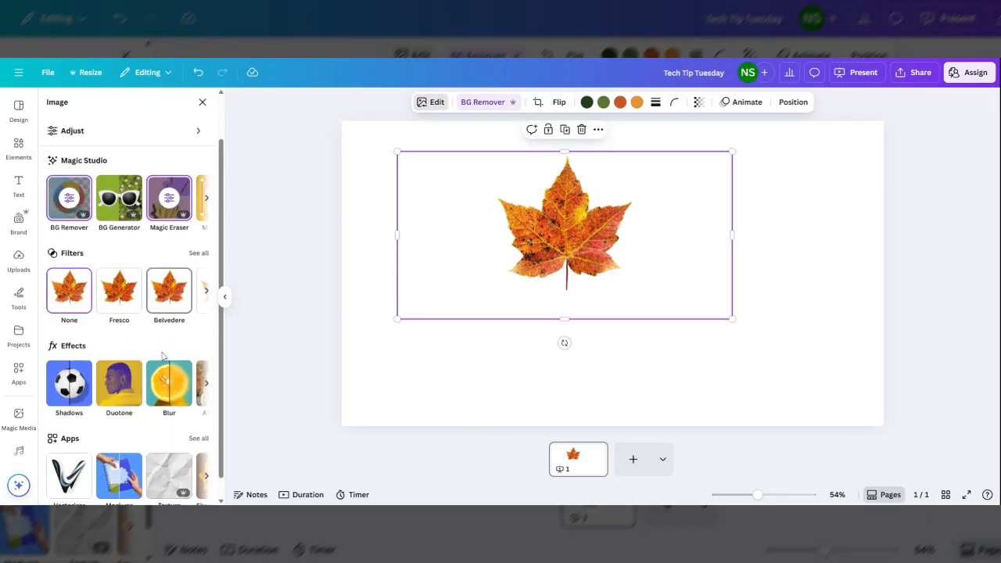
scroll(163, 356, "down", 1)
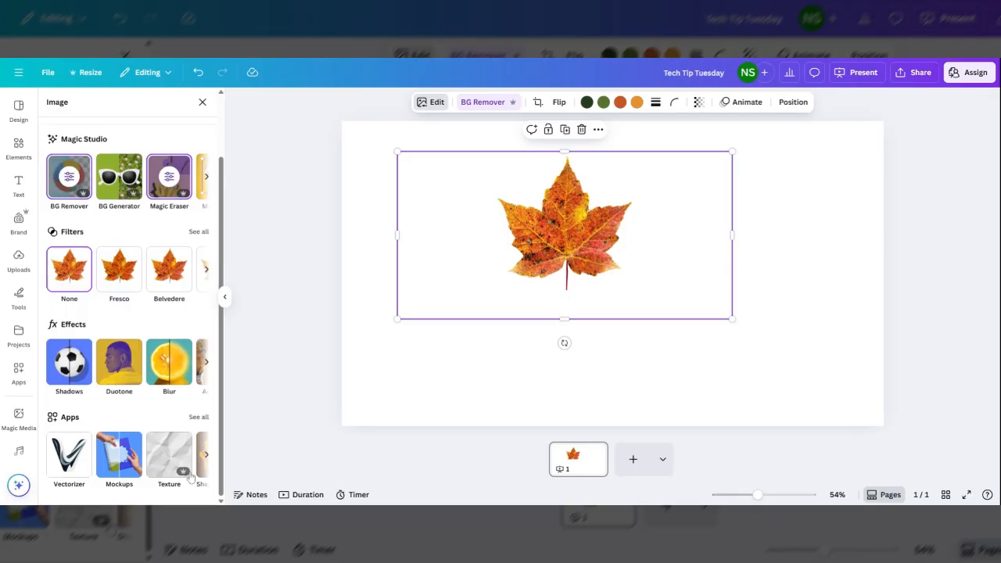
left_click(206, 362)
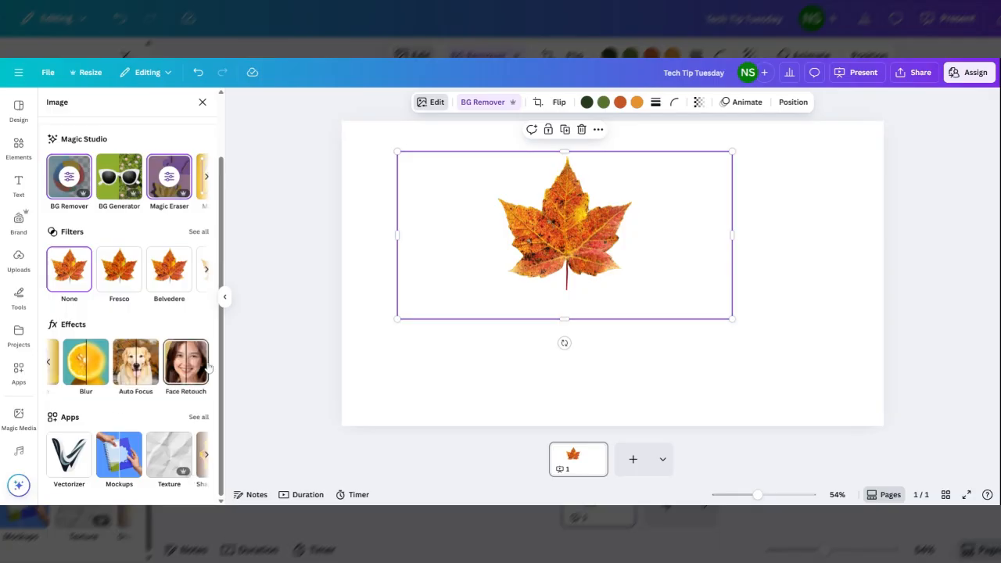
left_click(205, 366)
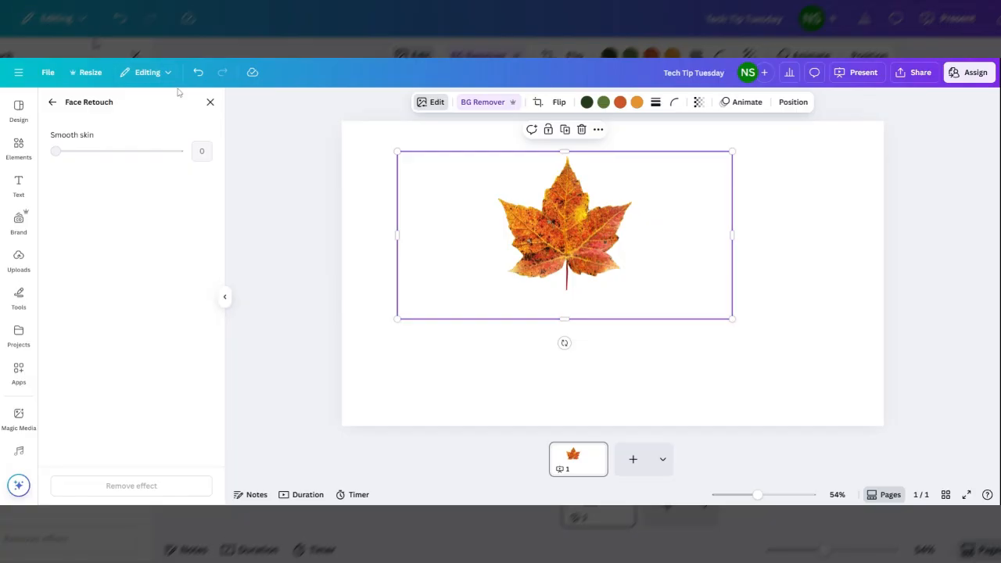
left_click(199, 79)
left_click(52, 103)
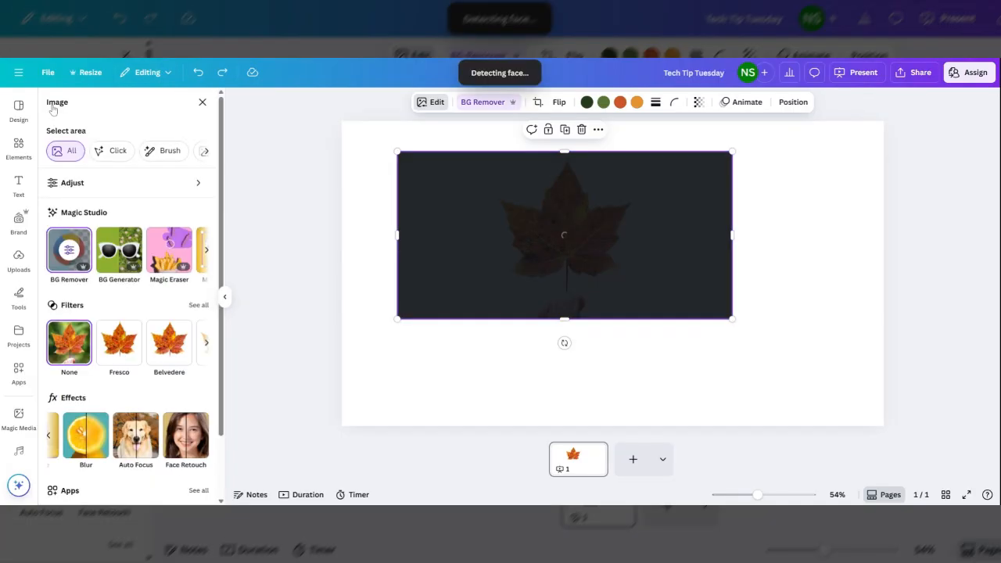
Apply the Auto Focus effect to the leaf image.
scroll(97, 363, "down", 1)
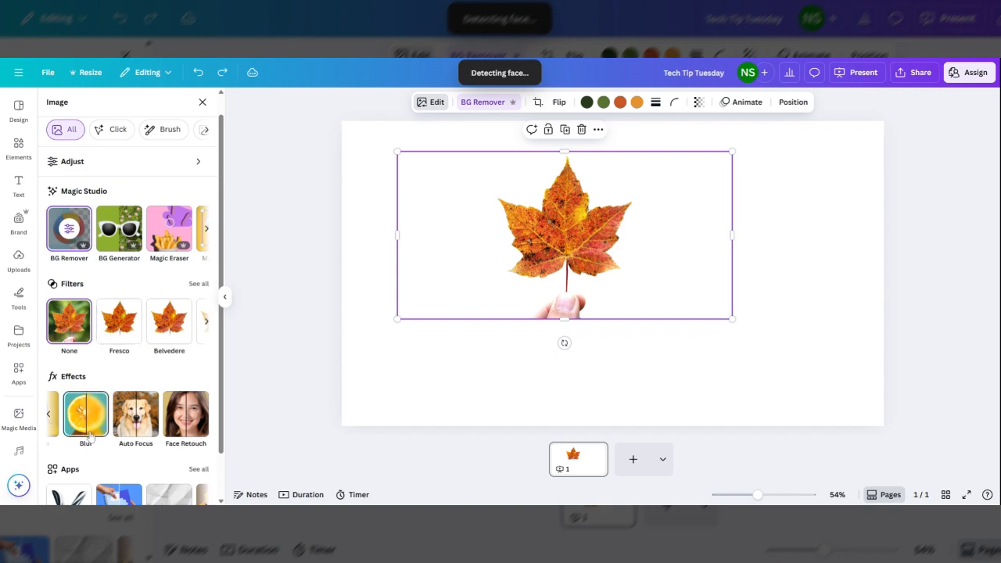
scroll(115, 426, "down", 2)
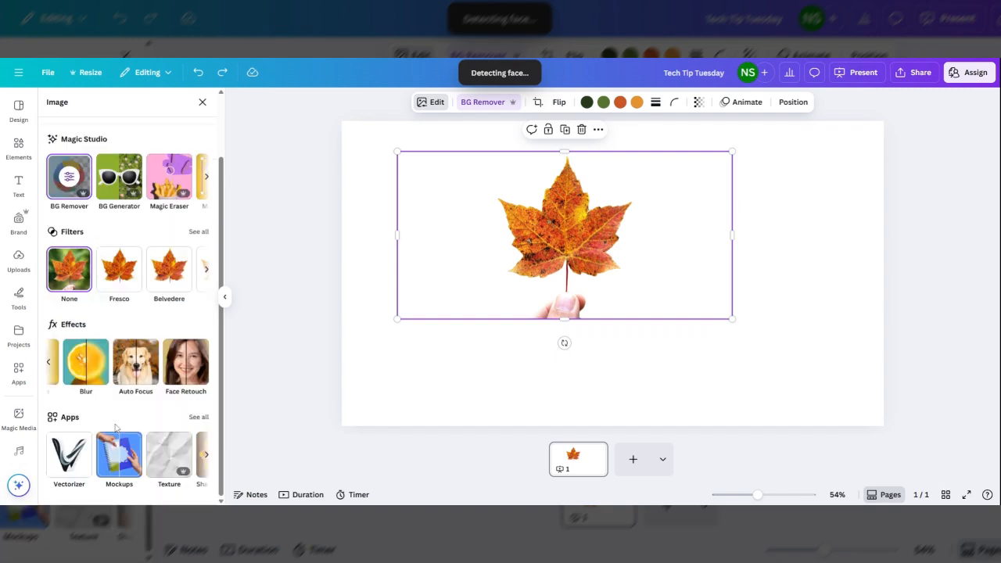
left_click(49, 358)
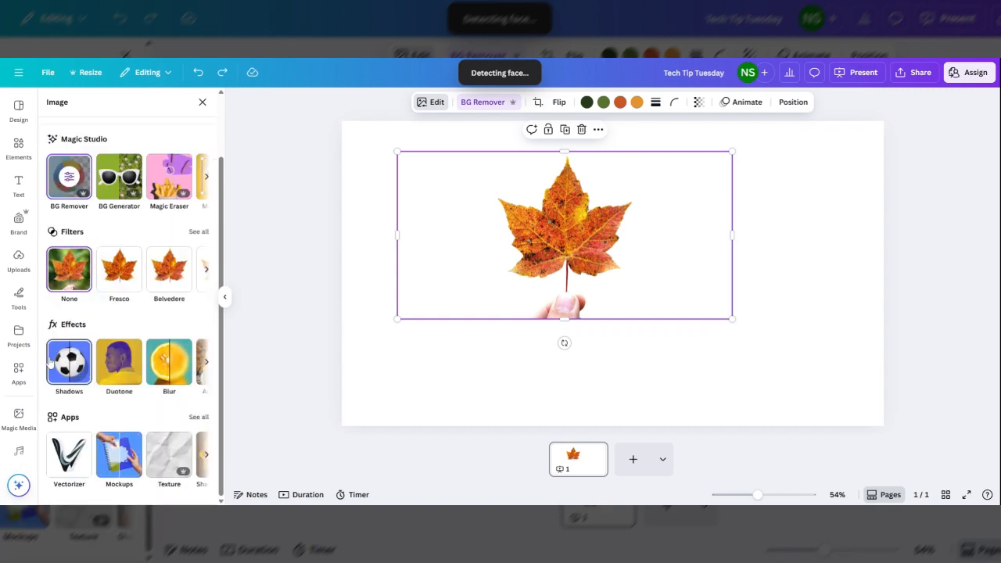
left_click(207, 362)
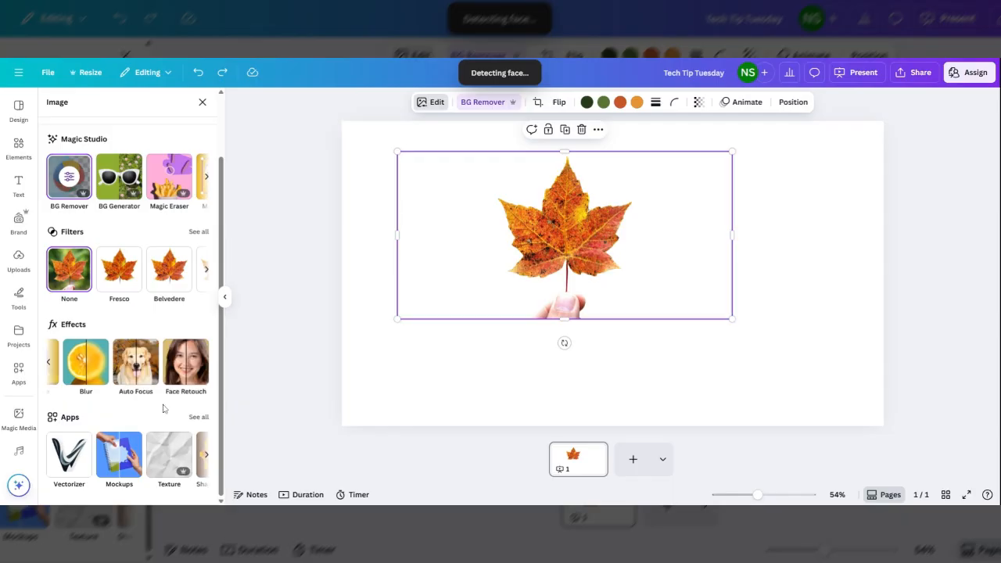
left_click(136, 362)
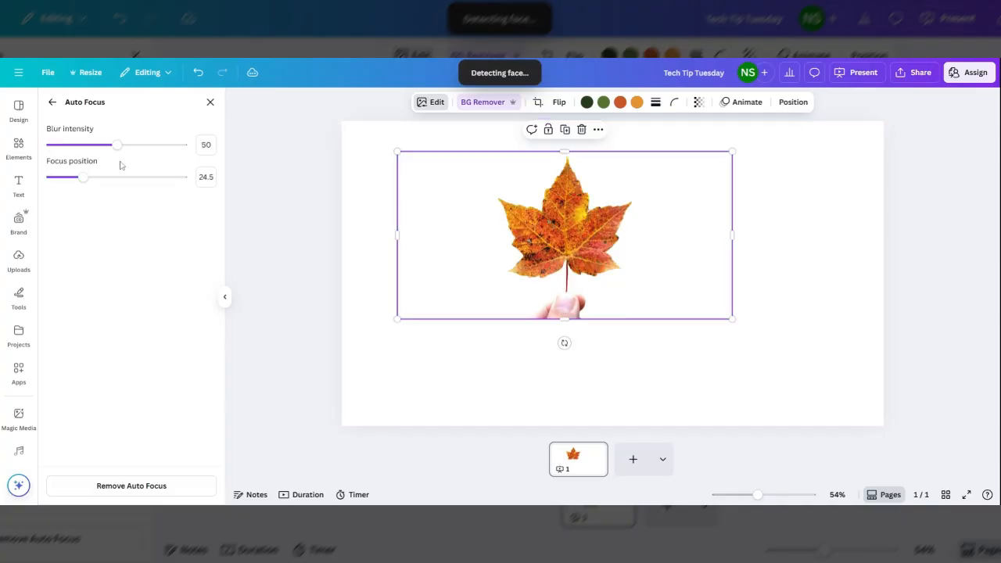
Adjust the Auto Focus blur intensity and focus position on the leaf photo.
left_click_drag(115, 150, 121, 149)
left_click(105, 145)
left_click_drag(83, 177, 100, 178)
left_click(473, 376)
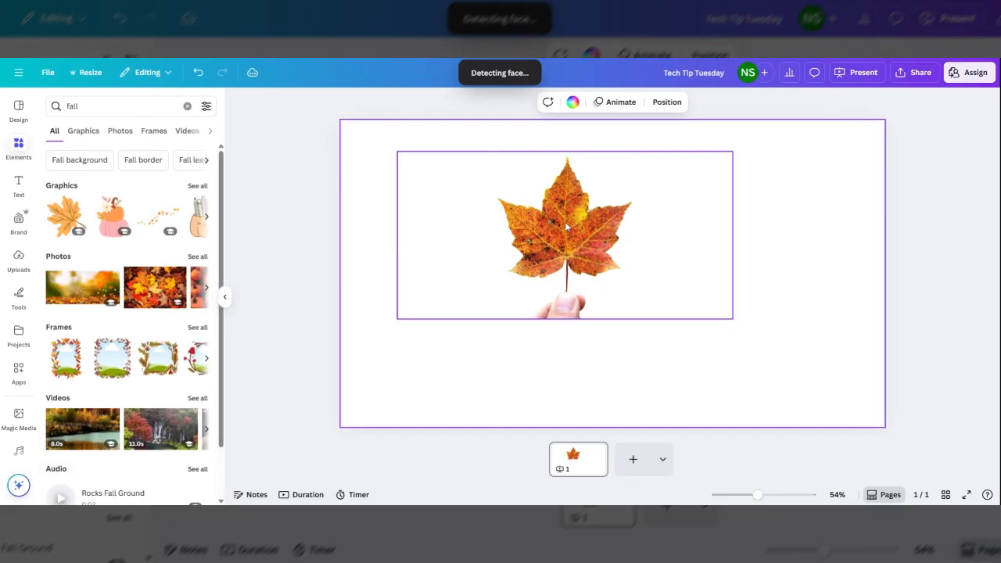
Reposition the maple leaf photo slightly left and up on the slide.
left_click_drag(564, 221, 584, 233)
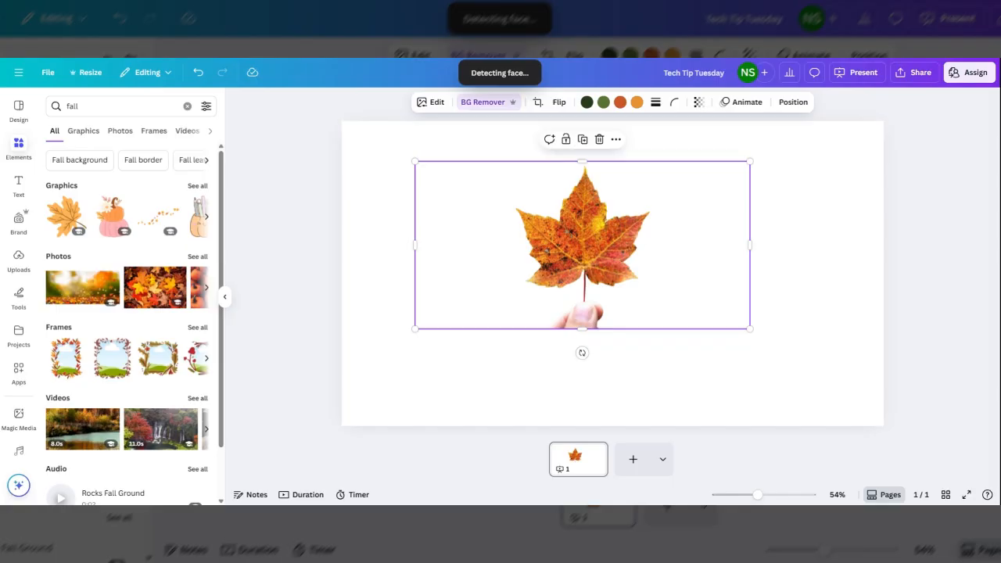
left_click_drag(636, 264, 593, 249)
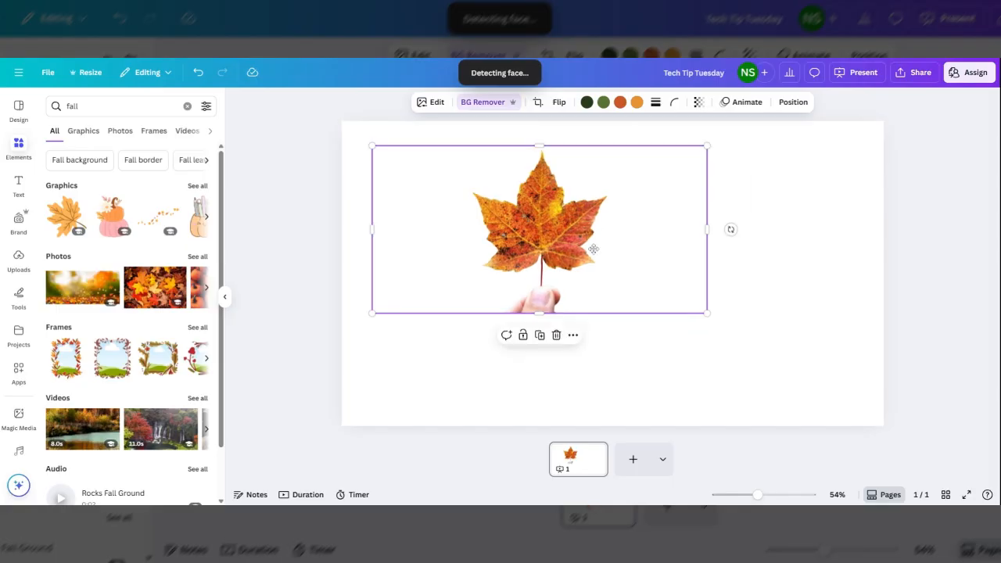
Add the orange leaf and pumpkin graphics from the fall search, shrinking the pumpkin and moving it lower.
left_click(347, 216)
left_click(66, 216)
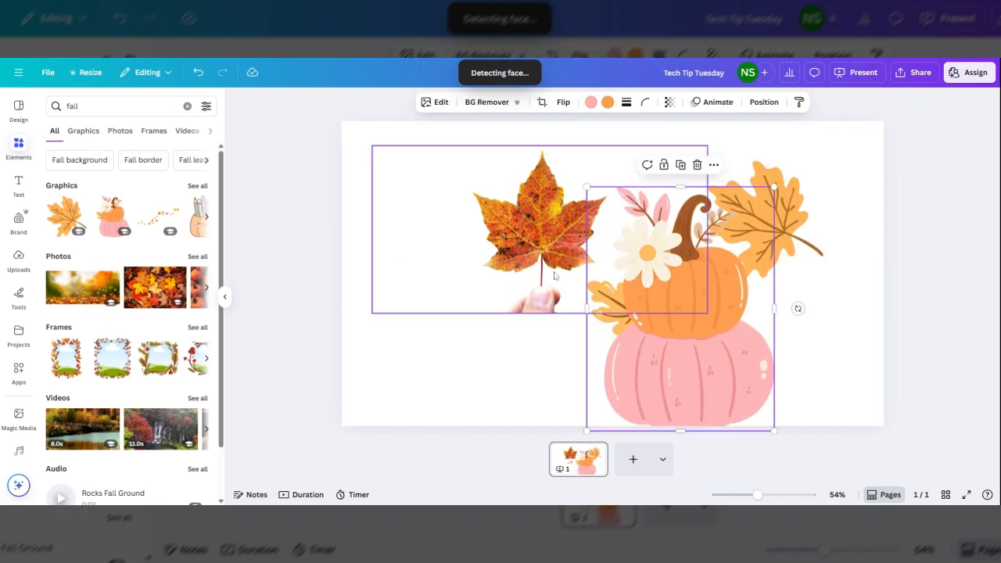
left_click_drag(591, 190, 669, 292)
left_click_drag(700, 349, 659, 325)
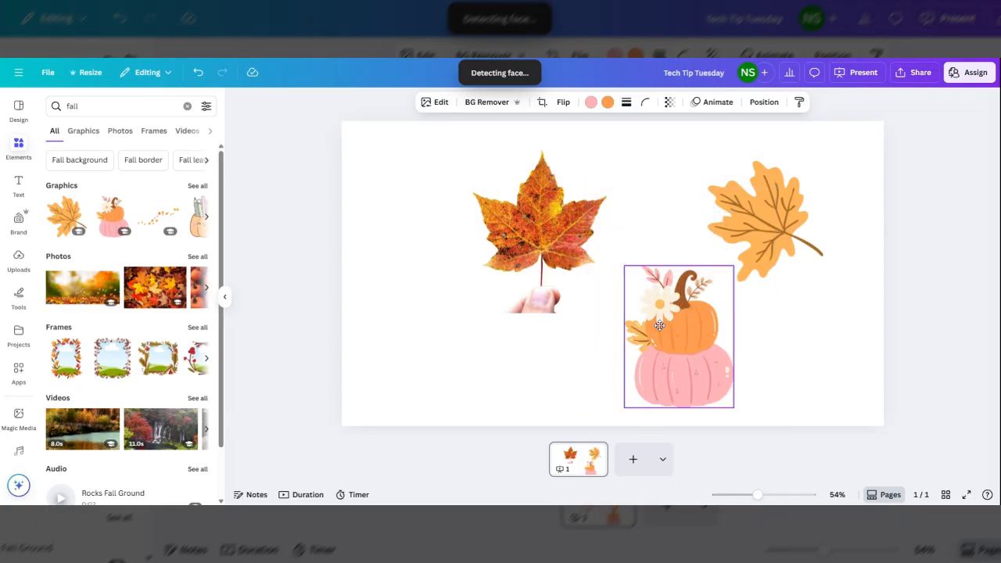
Select the photo and both graphics together and align them to the center.
left_click(418, 257)
left_click(413, 152)
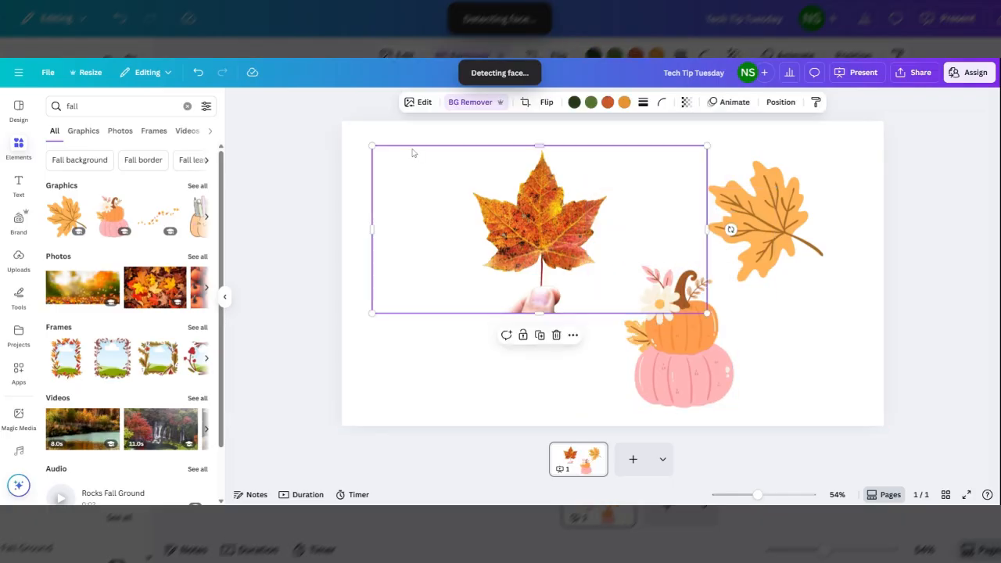
left_click_drag(413, 153, 805, 383)
left_click(379, 136)
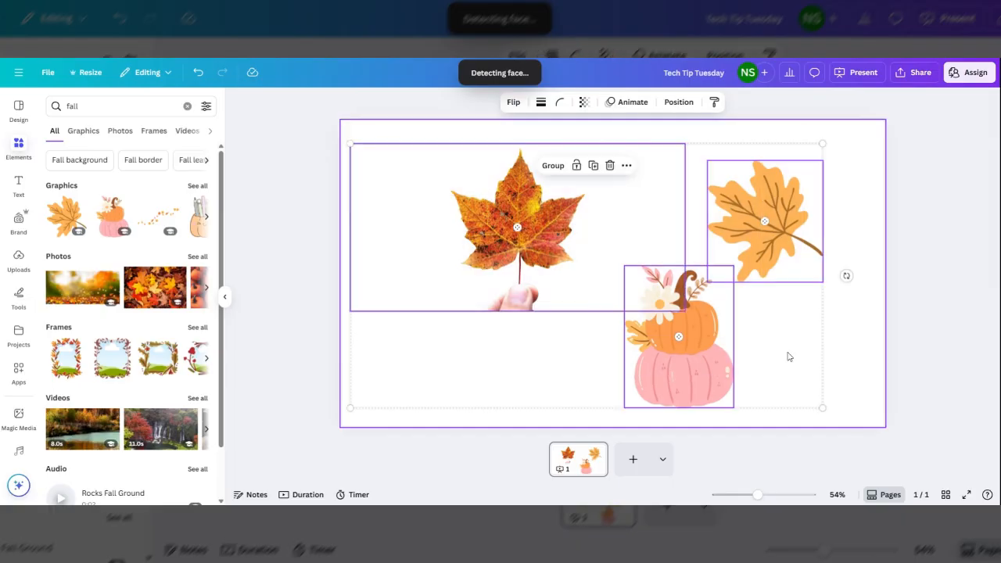
right_click(662, 227)
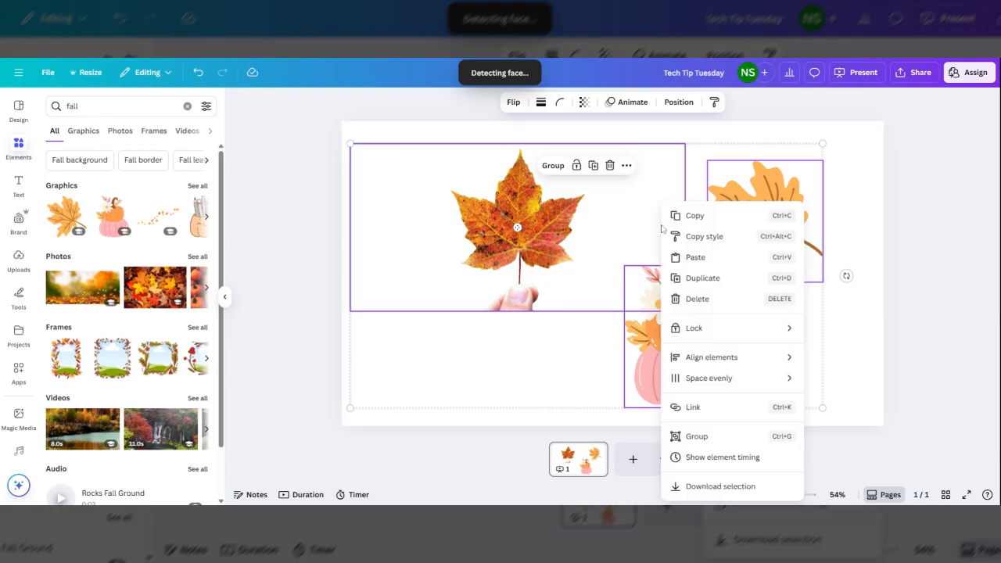
mouse_move(718, 358)
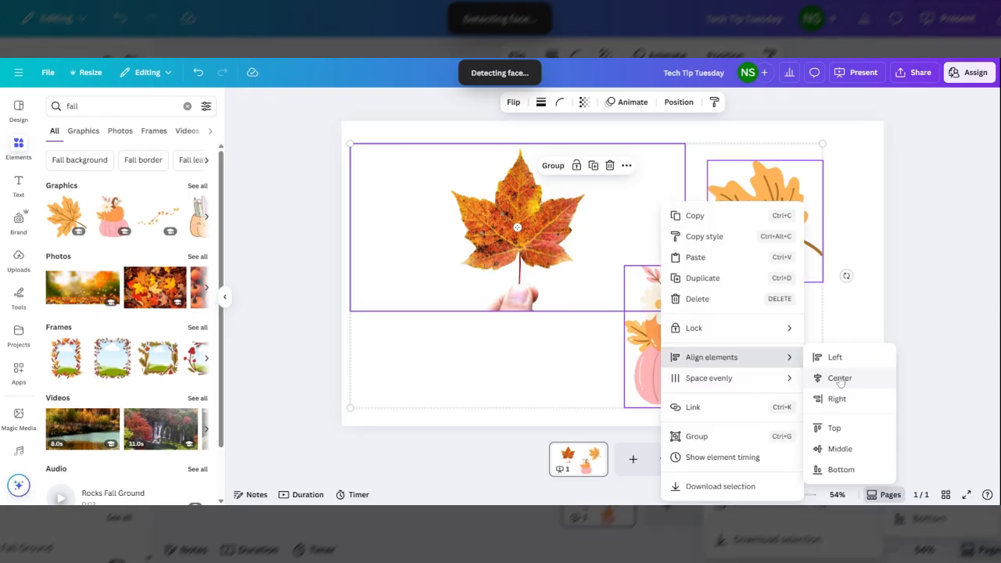
left_click(839, 378)
Space the selected elements evenly vertically.
right_click(617, 244)
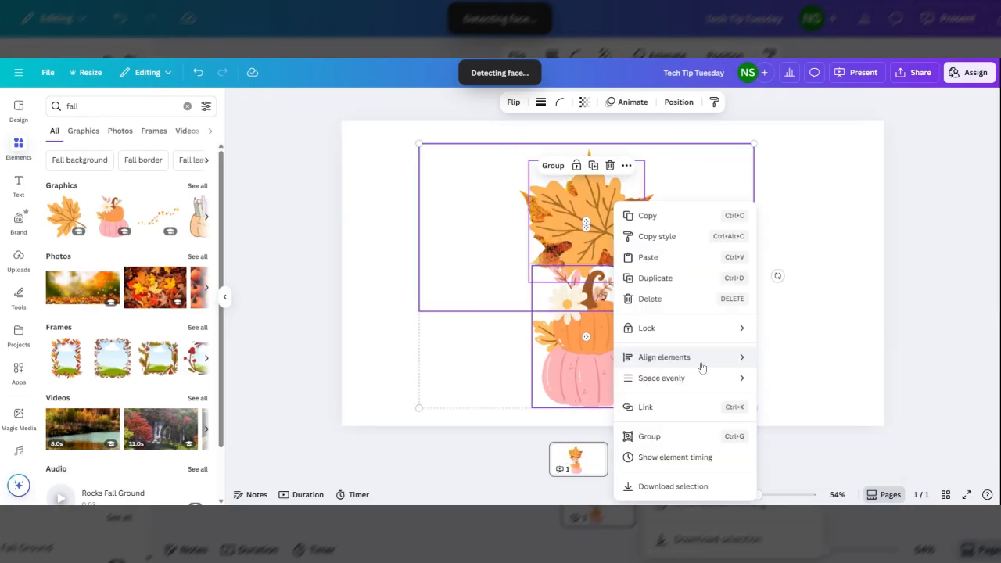
mouse_move(686, 383)
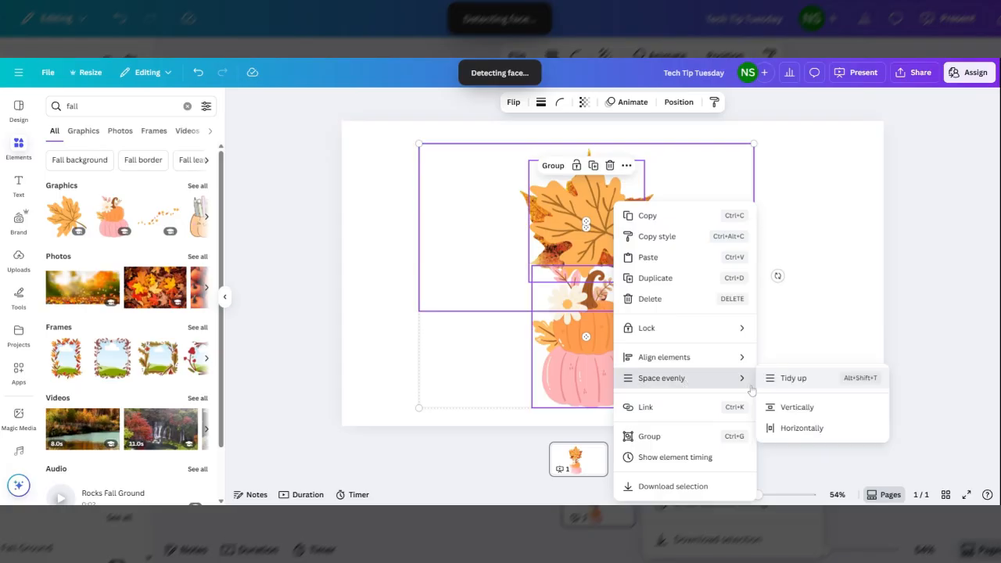
left_click(805, 407)
Space the selected elements evenly horizontally.
right_click(670, 282)
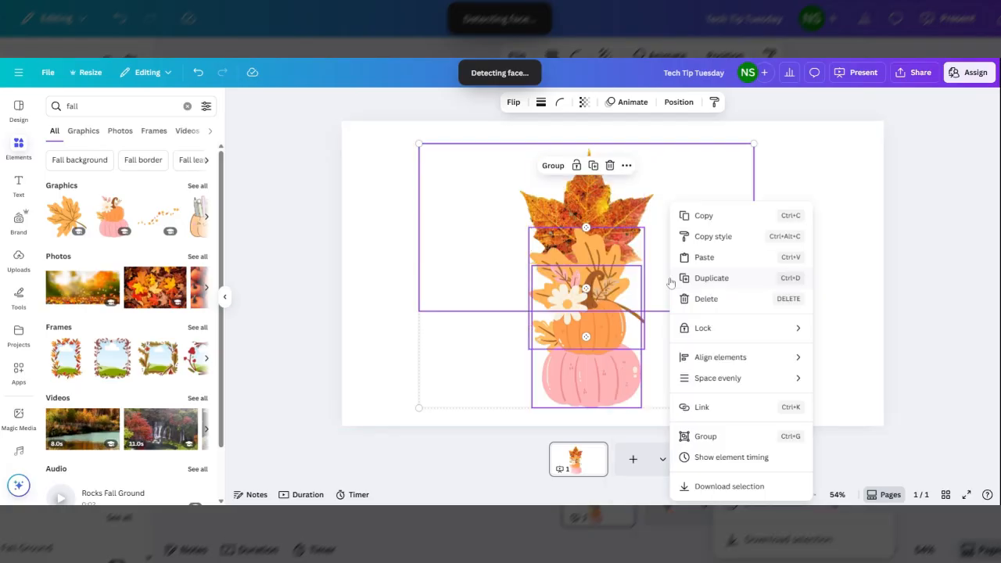
mouse_move(733, 380)
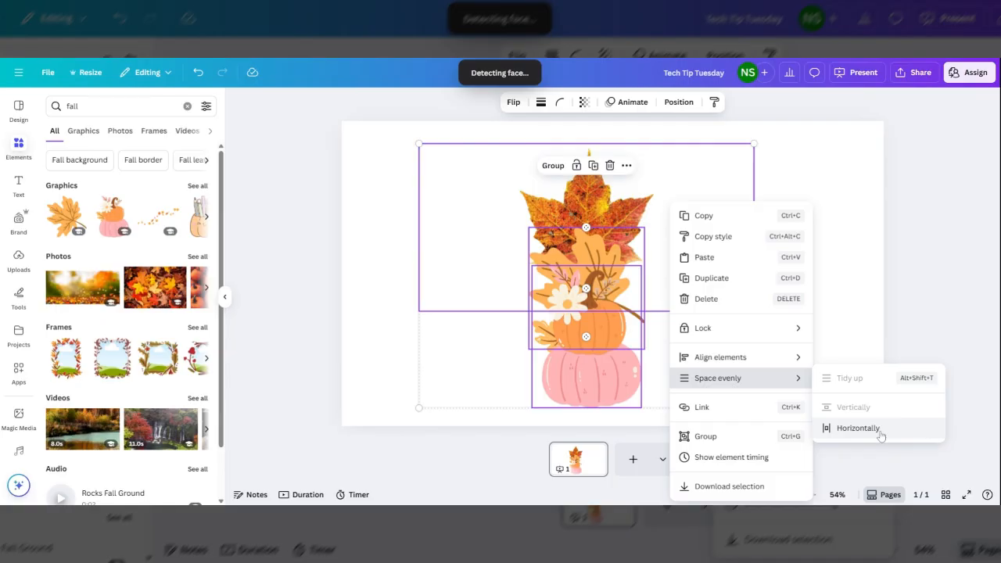
left_click(858, 427)
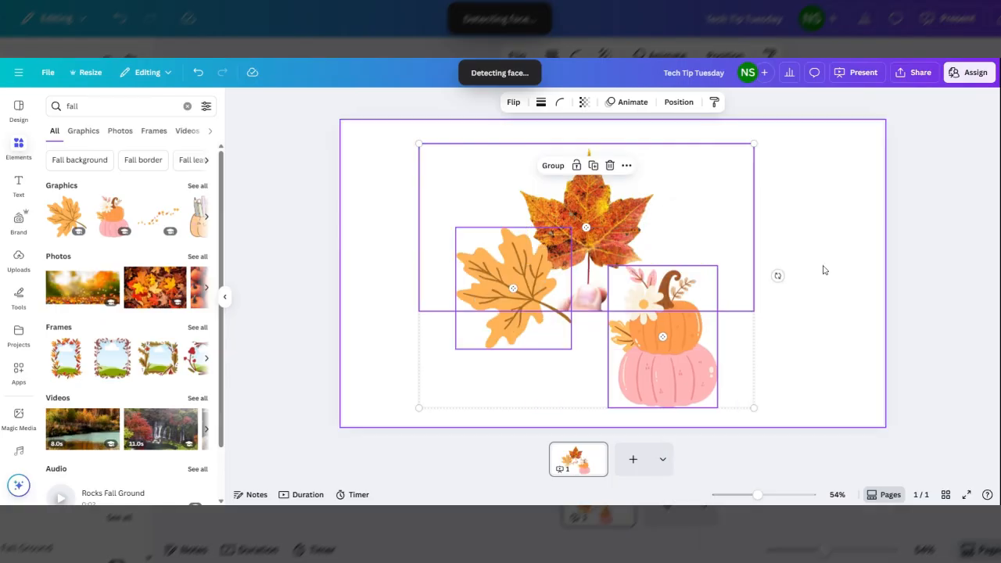
left_click(749, 255)
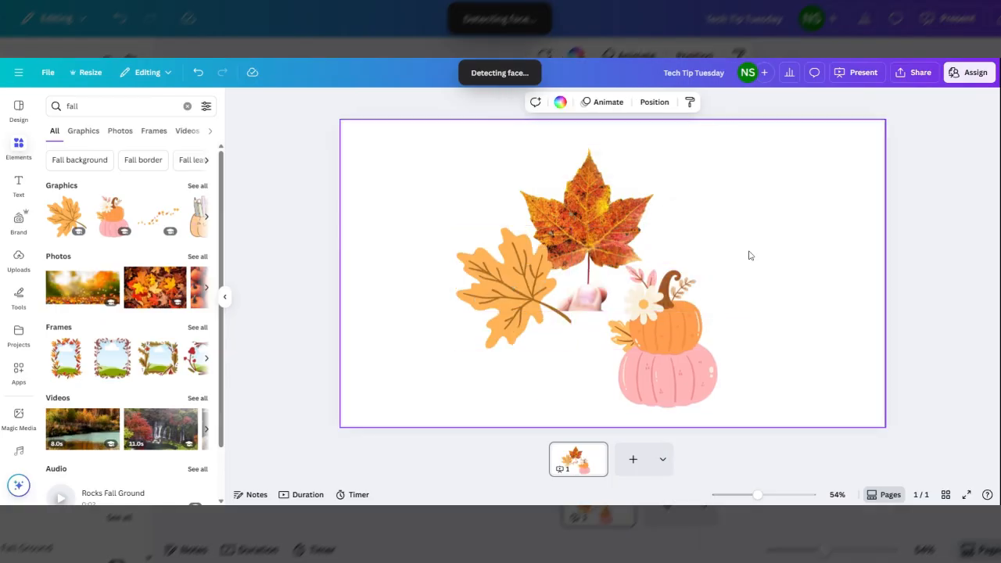